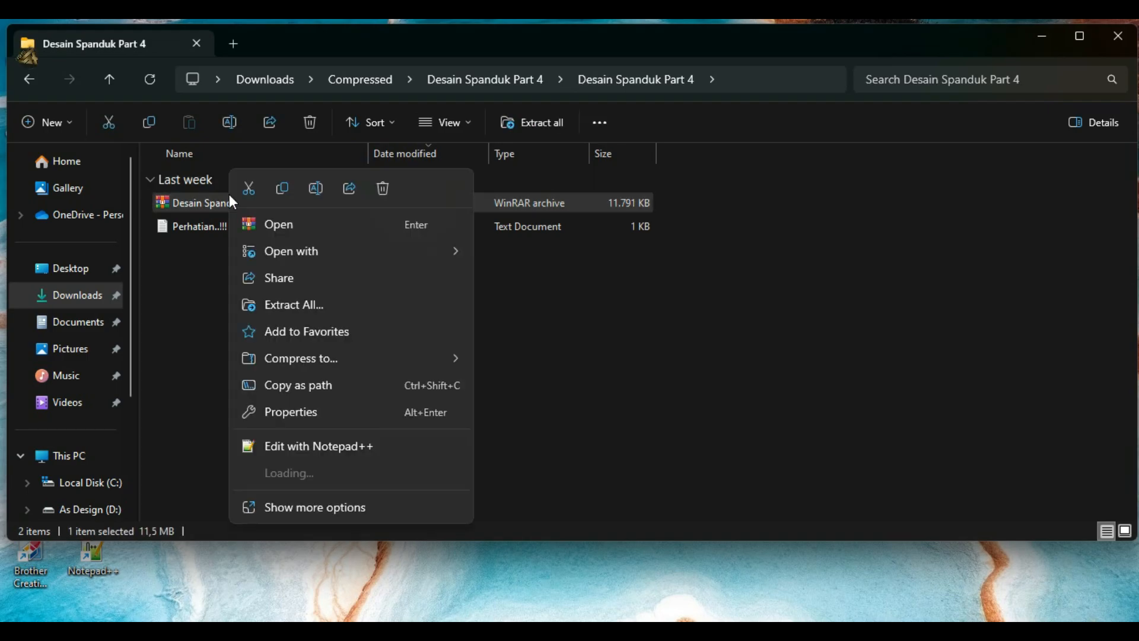
# Step: Extract the Desain Spanduk Part 4 archive into its own subfolder, pasting the archive password to unlock it
pyautogui.moveTo(329, 475)
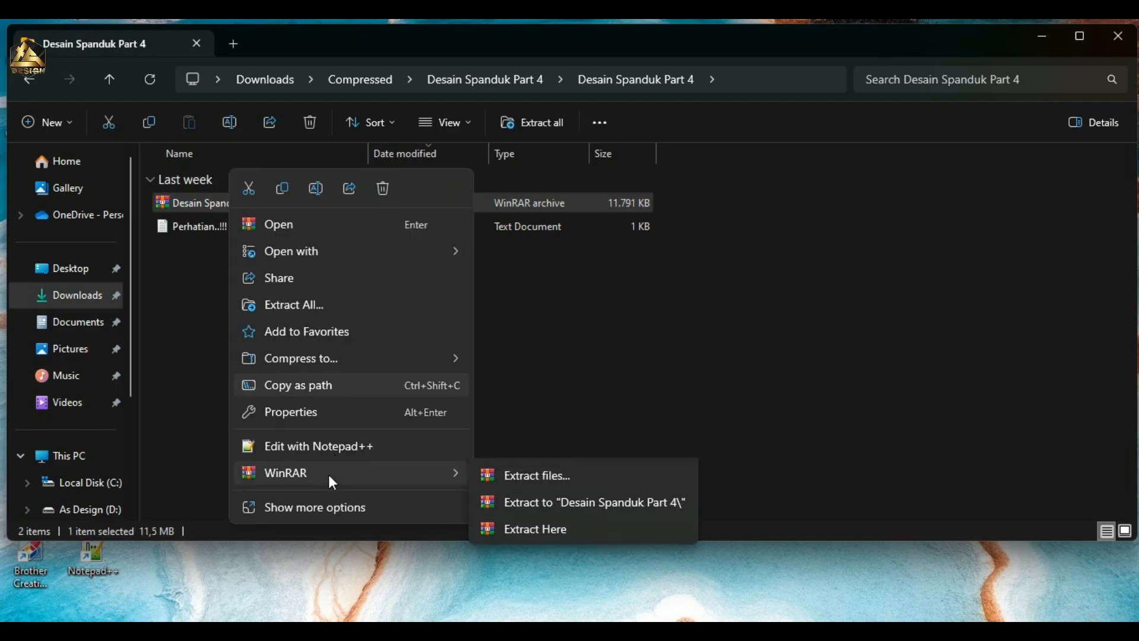
pyautogui.click(595, 502)
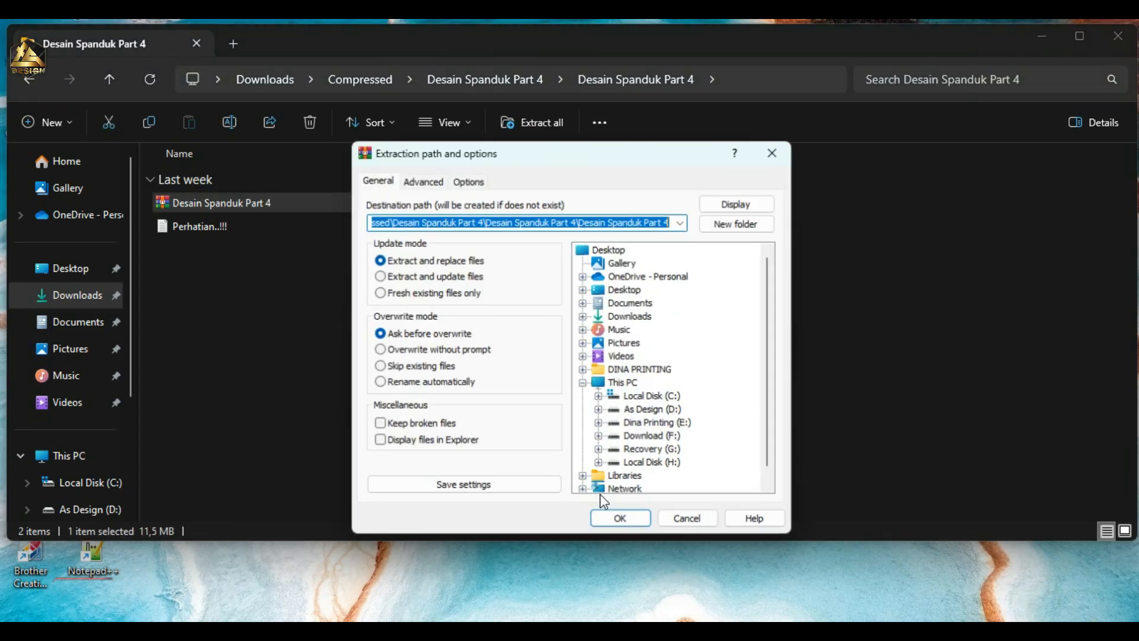
pyautogui.click(619, 520)
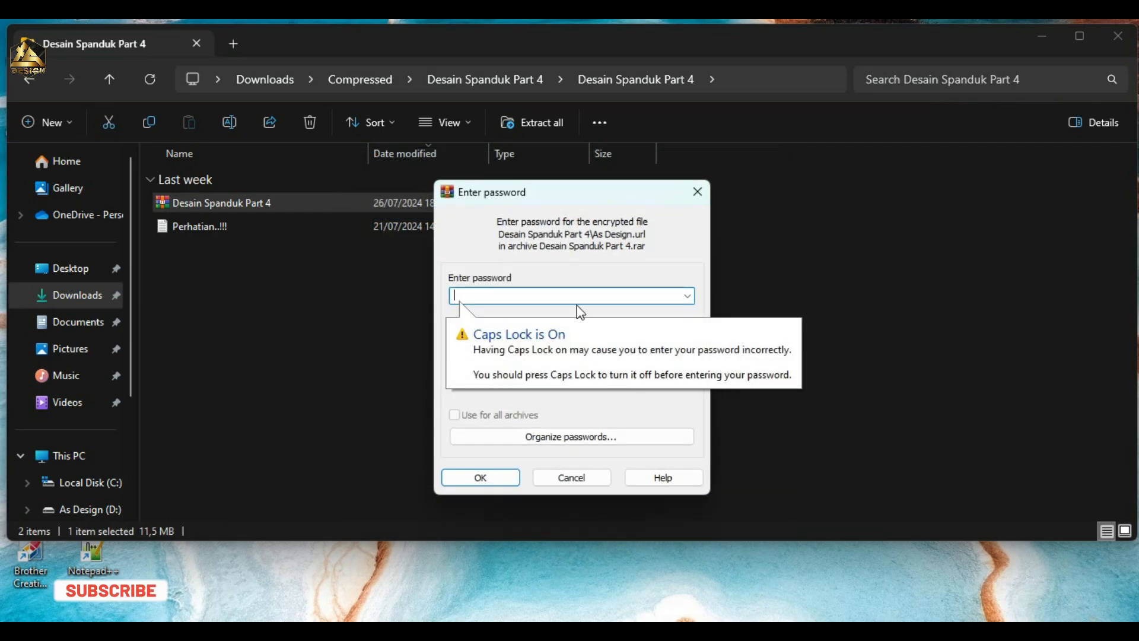
pyautogui.hotkey('ctrl', 'v')
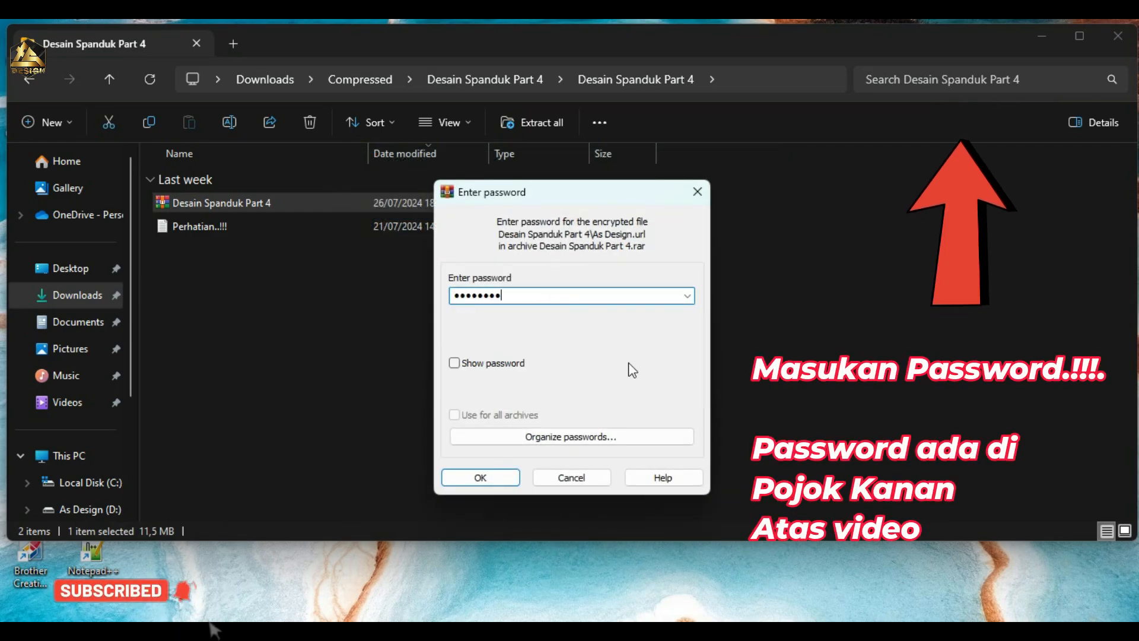
pyautogui.click(493, 478)
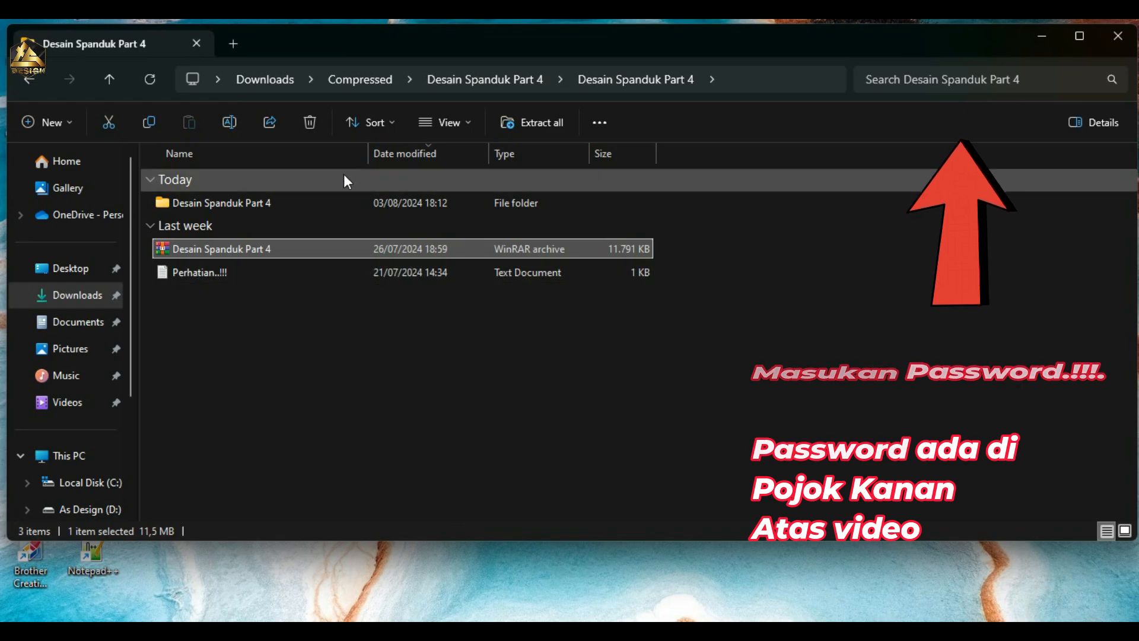
# Step: Open the Images folder inside the extracted Desain Spanduk Part 4 folder and show its files as thumbnails
pyautogui.doubleClick(311, 203)
pyautogui.doubleClick(311, 203)
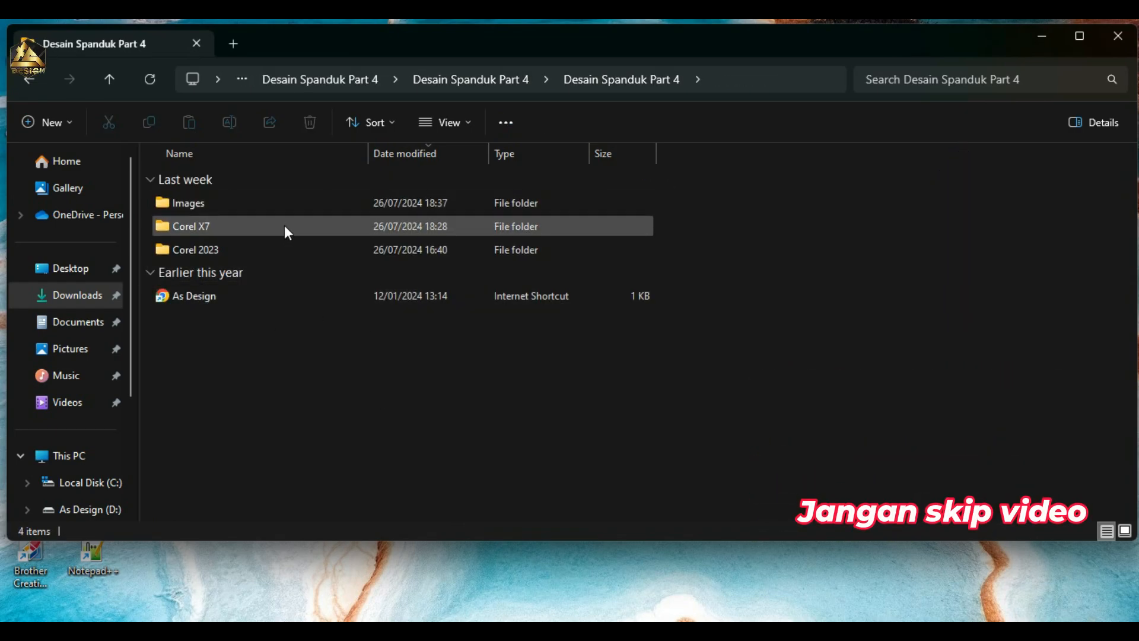
pyautogui.doubleClick(284, 205)
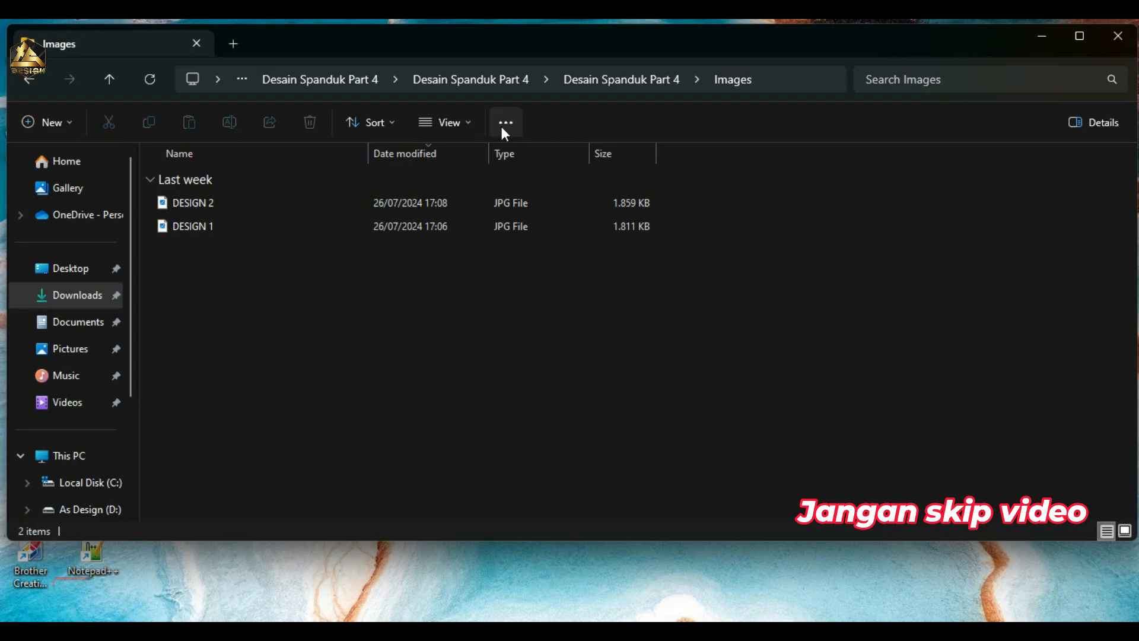
pyautogui.click(449, 122)
pyautogui.click(462, 185)
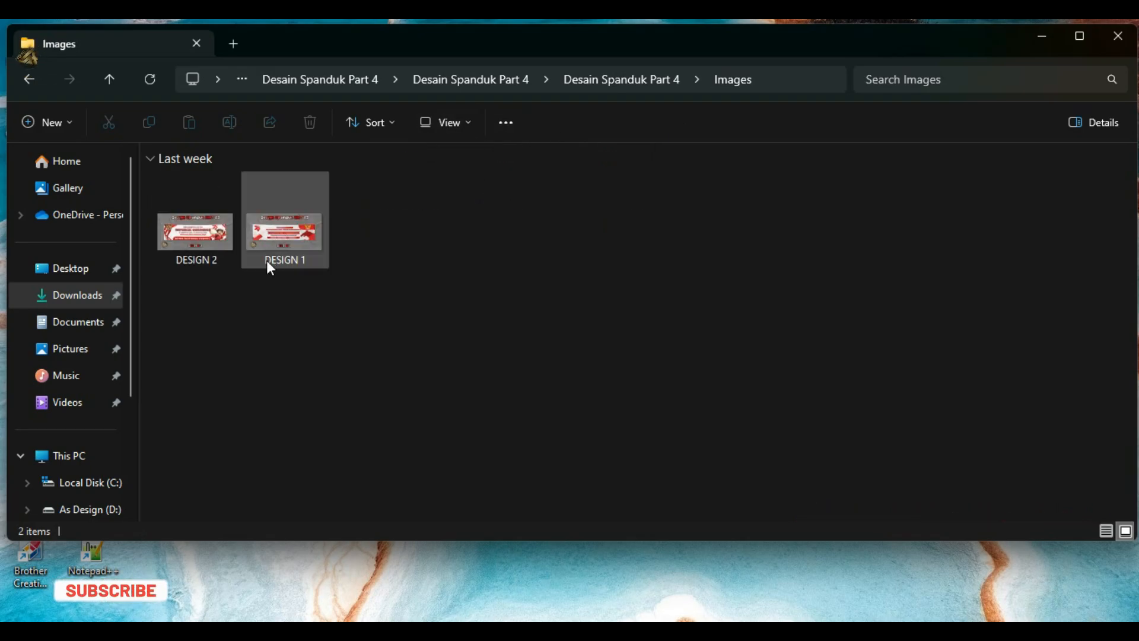
# Step: View the DESIGN 1 and DESIGN 2 preview images, and close the image viewer
pyautogui.doubleClick(285, 235)
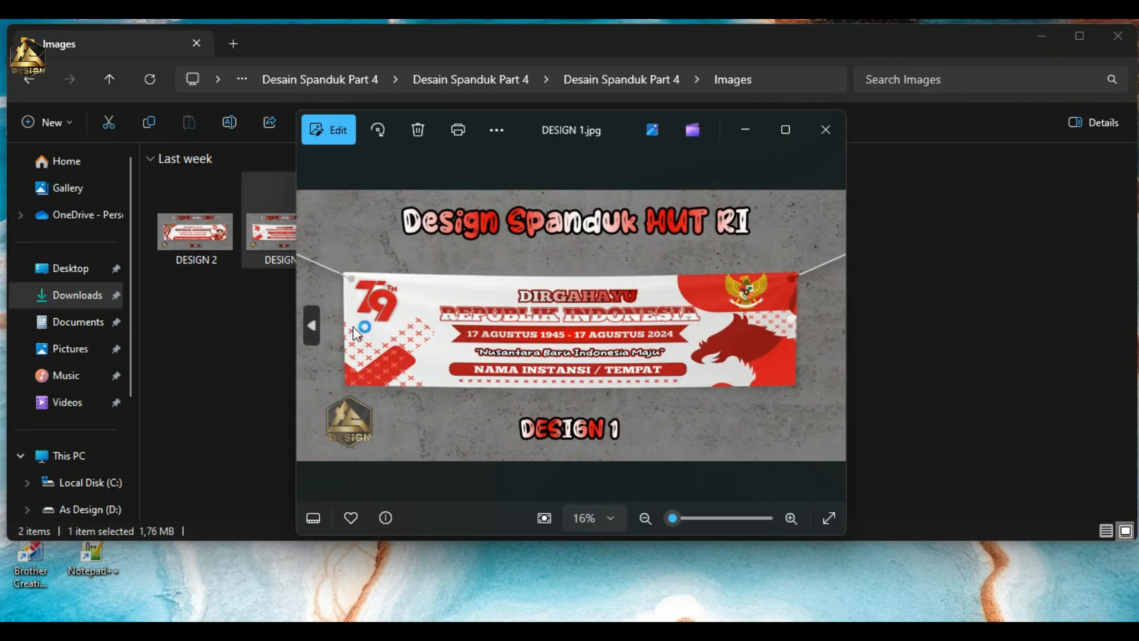
pyautogui.click(311, 326)
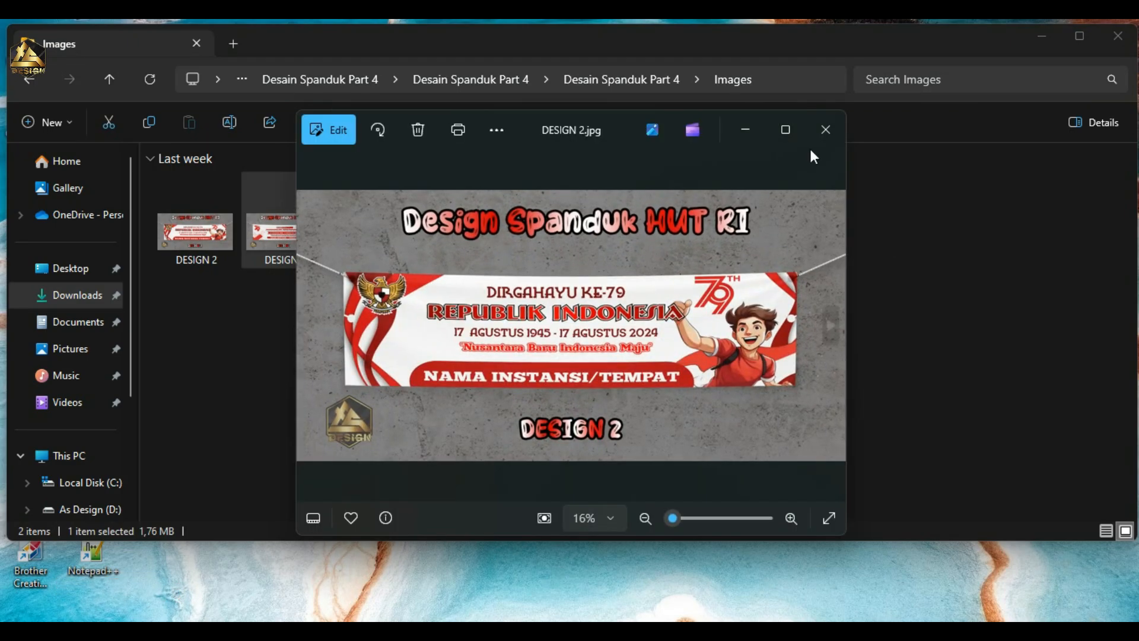
pyautogui.click(826, 136)
# Step: Return to the extracted folder and look inside the Corel X7 folder
pyautogui.click(111, 77)
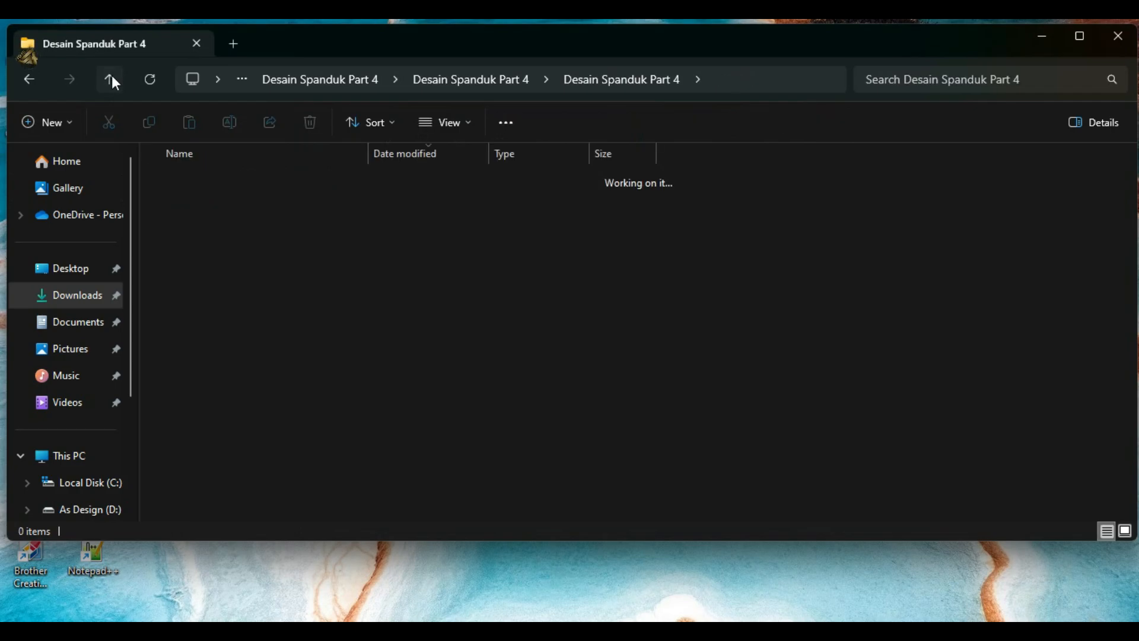
pyautogui.doubleClick(249, 226)
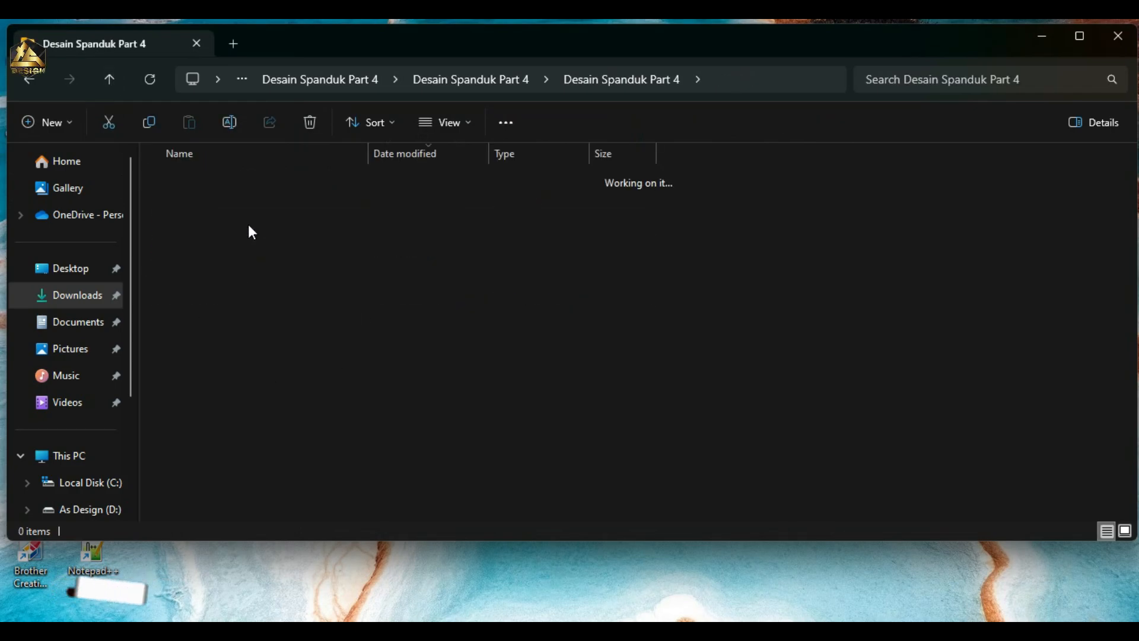
pyautogui.click(465, 125)
pyautogui.click(441, 189)
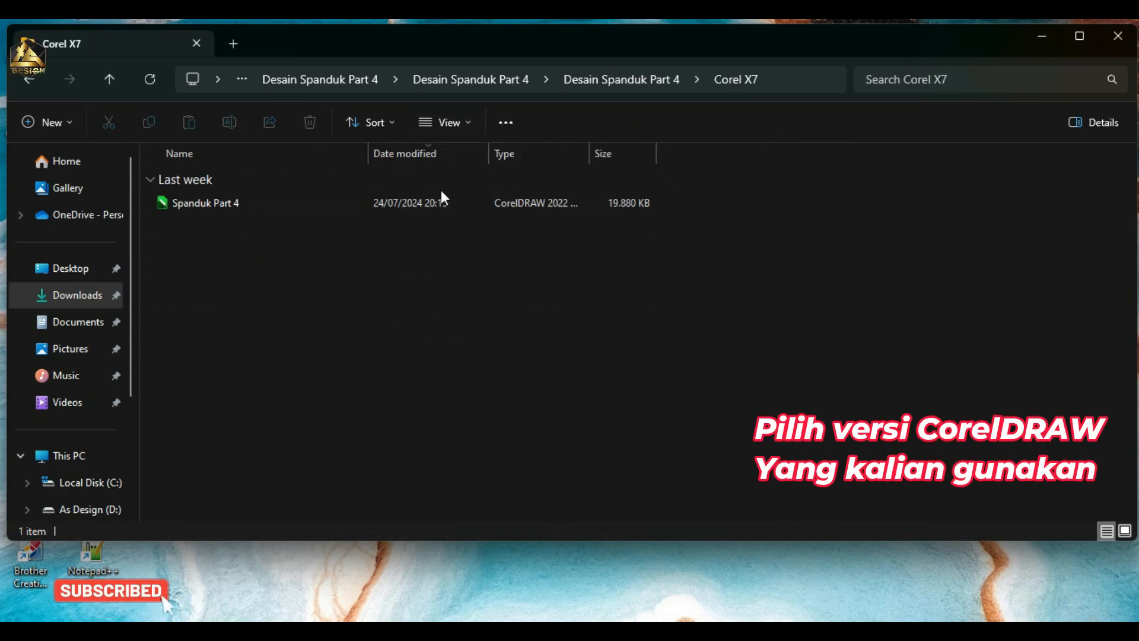
# Step: Open the Desain Spanduk Part 4 file from the Corel 2023 folder in CorelDRAW
pyautogui.click(114, 71)
pyautogui.doubleClick(293, 255)
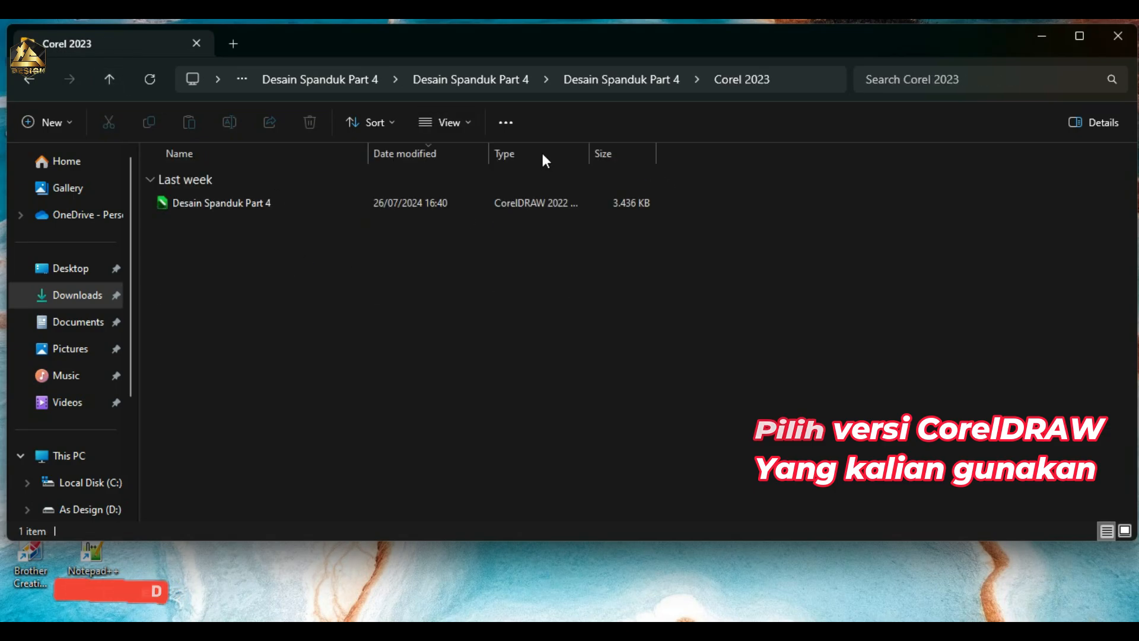
pyautogui.click(454, 125)
pyautogui.click(443, 188)
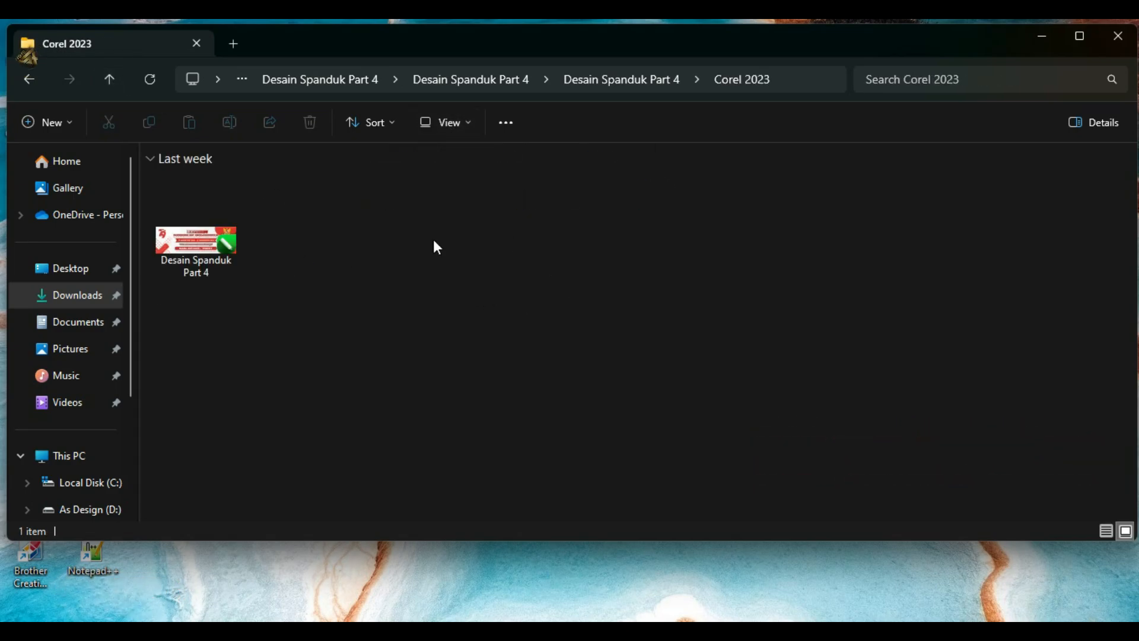
pyautogui.rightClick(197, 249)
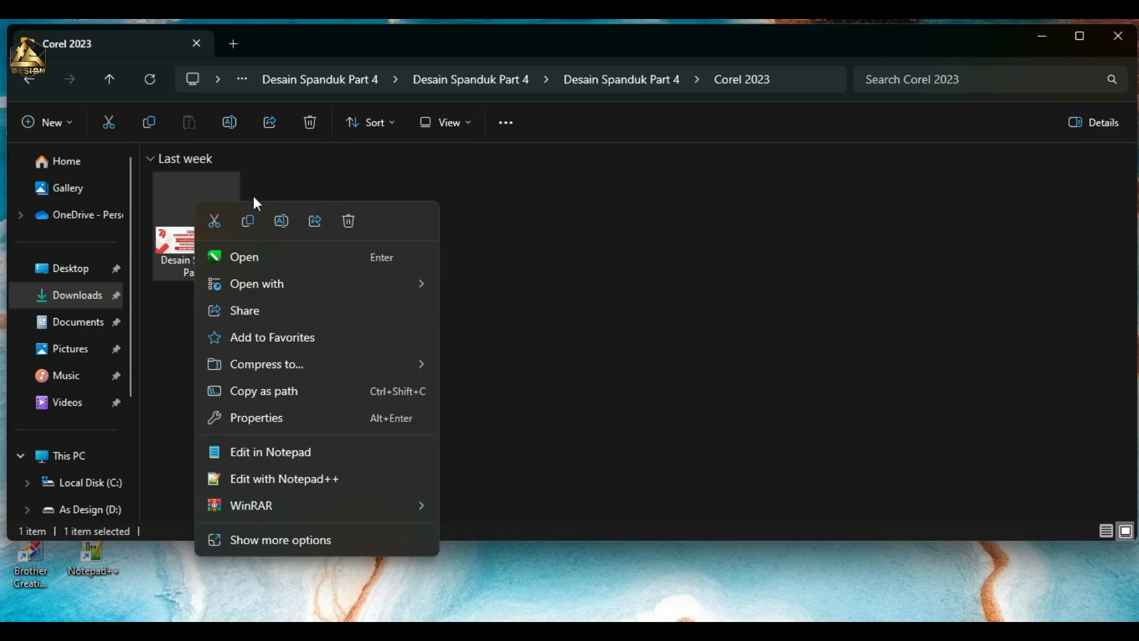
pyautogui.click(276, 258)
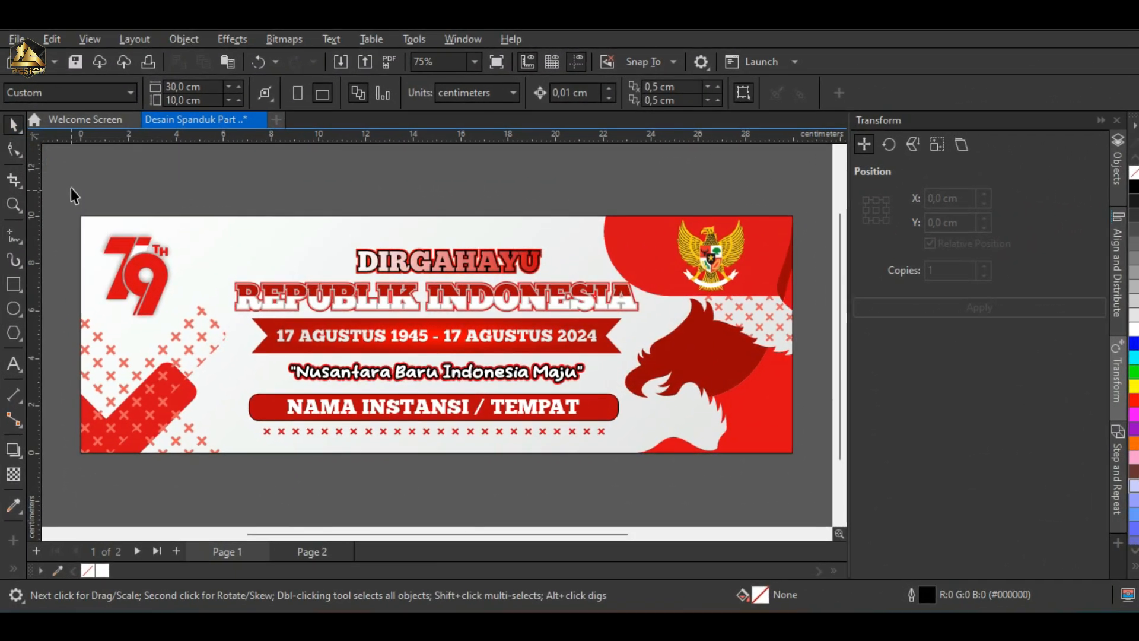
# Step: Review the banner designs on Page 1 and Page 2, and return to Page 1
pyautogui.hscroll(3, 814, 501)
pyautogui.moveTo(559, 534); pyautogui.dragTo(529, 534)
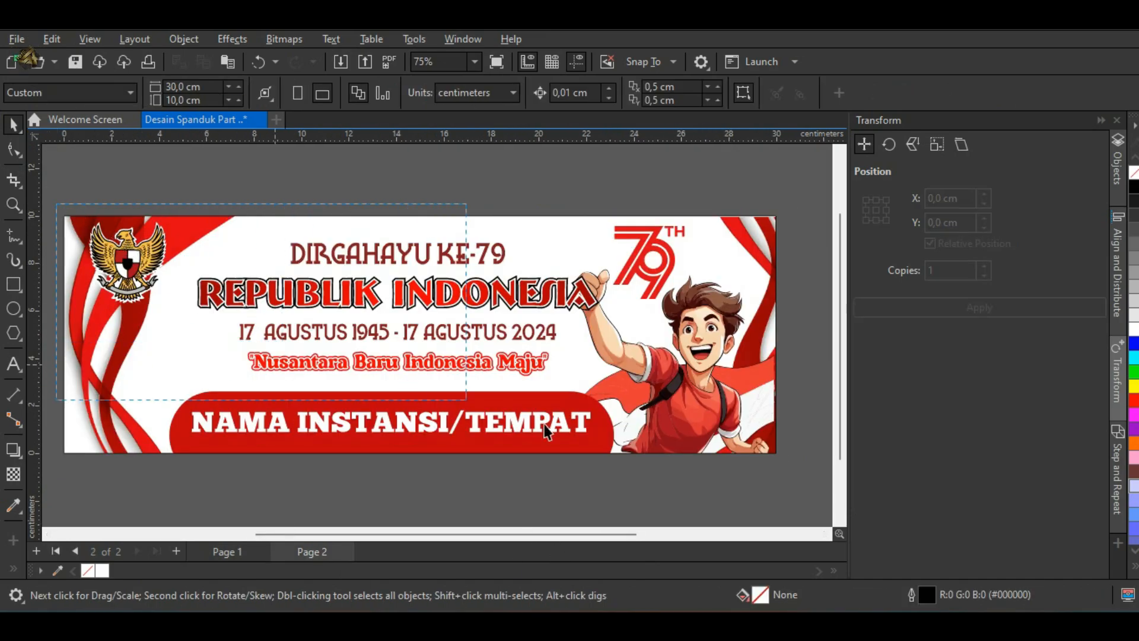
pyautogui.moveTo(544, 431); pyautogui.dragTo(797, 481)
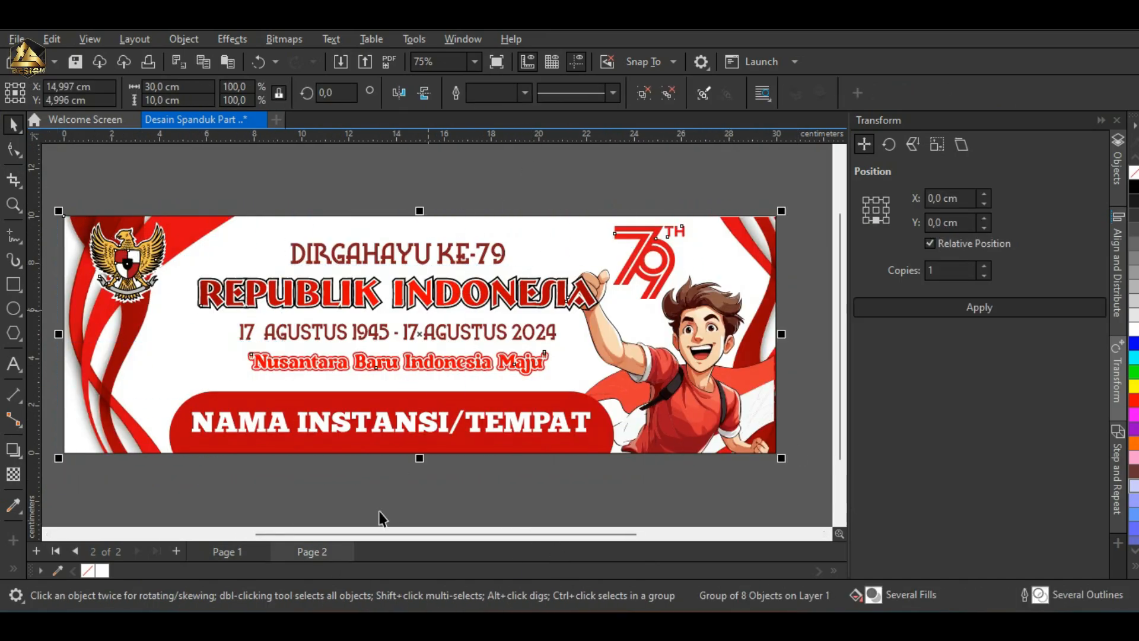
pyautogui.click(221, 549)
# Step: Release the Page 1 background artwork from its PowerClip rectangle so that its parts can be selected separately
pyautogui.click(379, 242)
pyautogui.hscroll(-1, 429, 536)
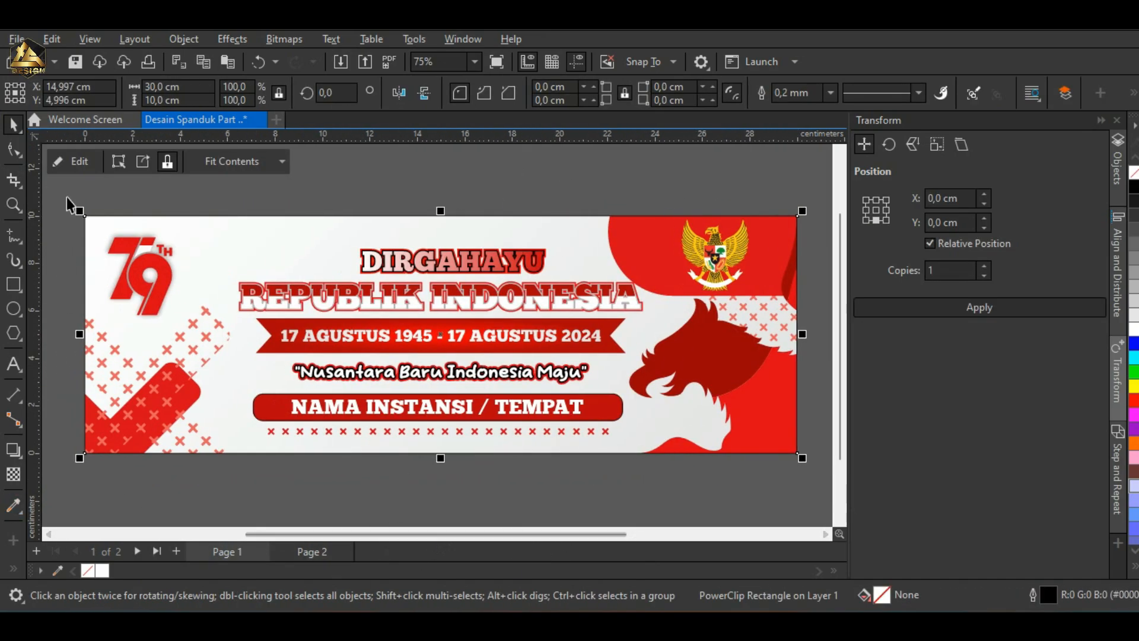
pyautogui.rightClick(265, 272)
pyautogui.click(370, 82)
pyautogui.click(818, 209)
# Step: Move the emblem corner, the cross-pattern group and the eagle artwork off the banner onto the empty pasteboard
pyautogui.scroll(-1, 534, 243)
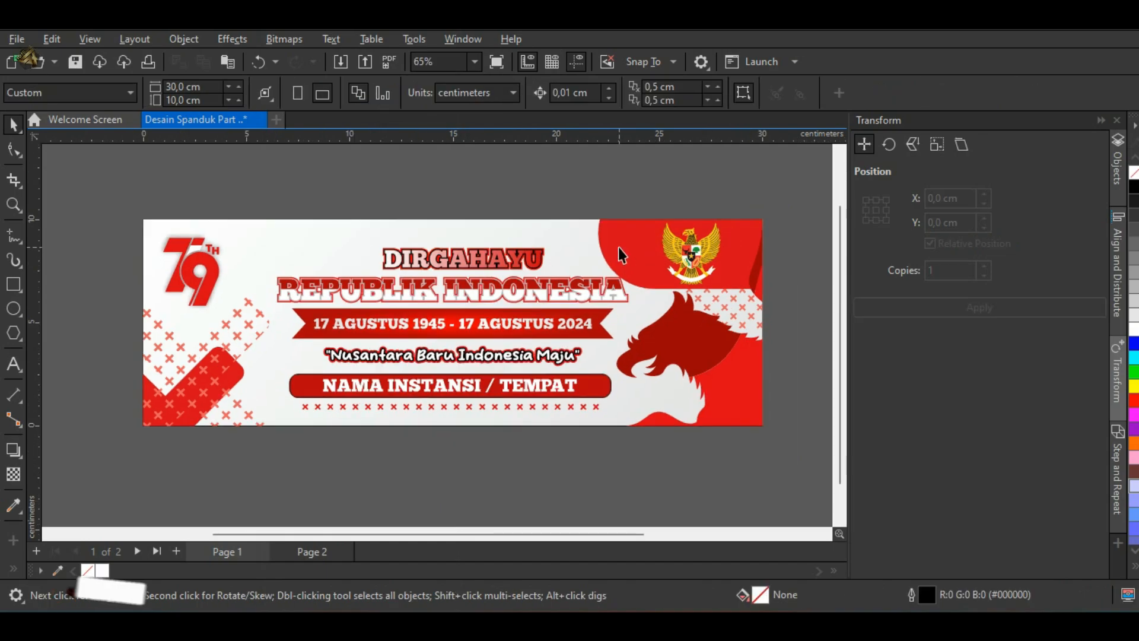
pyautogui.scroll(-1, 618, 255)
pyautogui.moveTo(618, 255); pyautogui.dragTo(715, 186)
pyautogui.moveTo(258, 382); pyautogui.dragTo(131, 465)
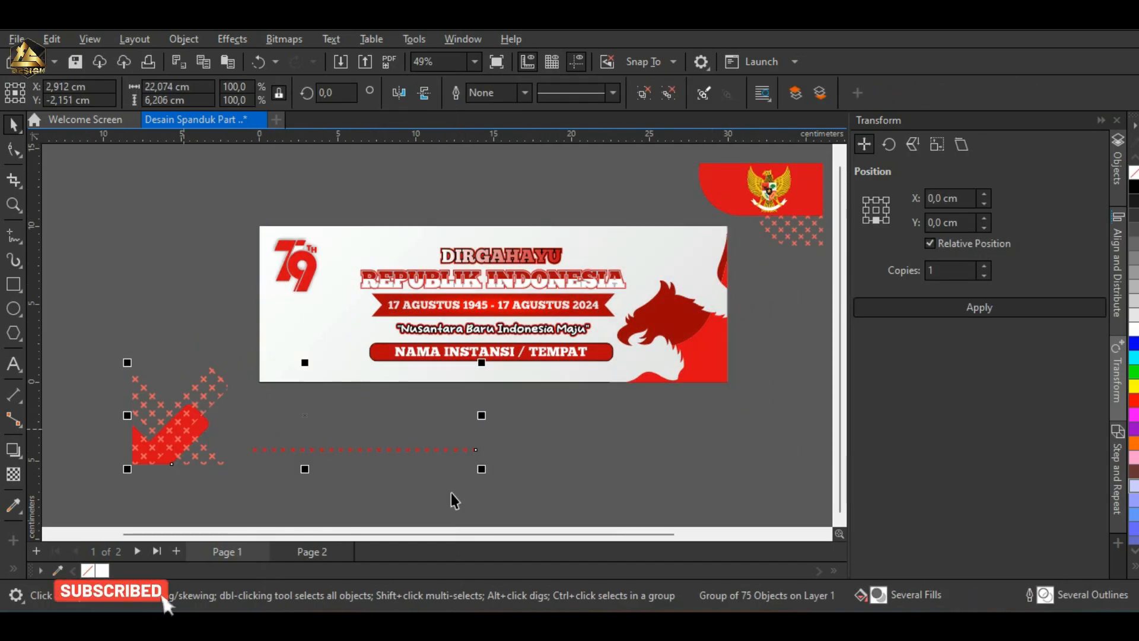
pyautogui.click(724, 358)
pyautogui.moveTo(725, 358); pyautogui.dragTo(765, 481)
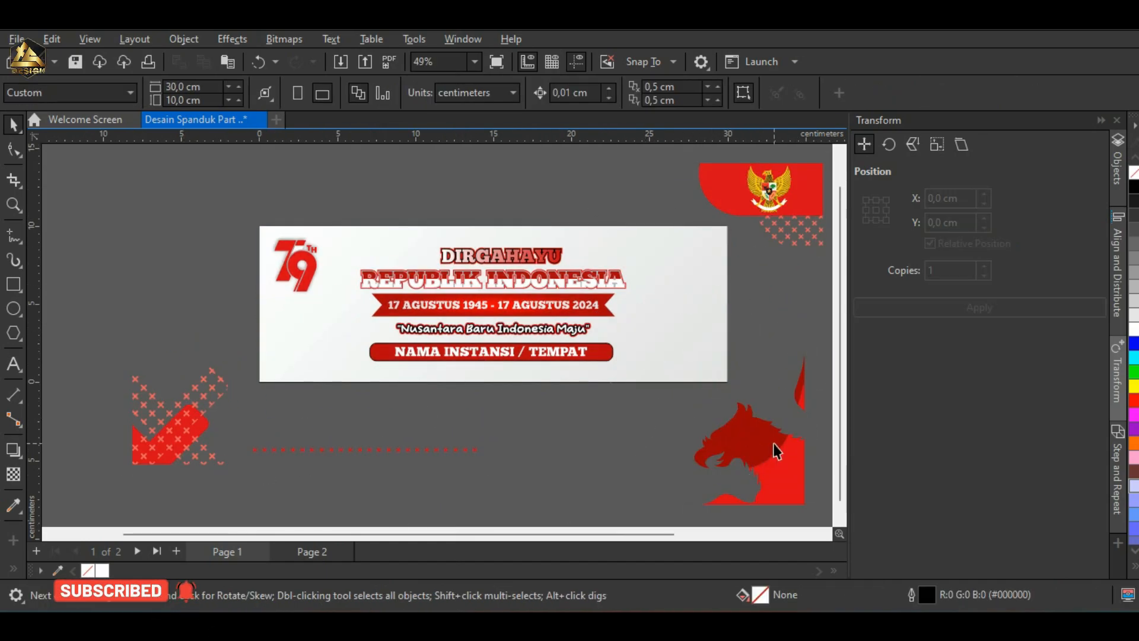
# Step: Try yellow, green, blue and gray fills on the eagle artwork, and undo the colour changes
pyautogui.press('F6')
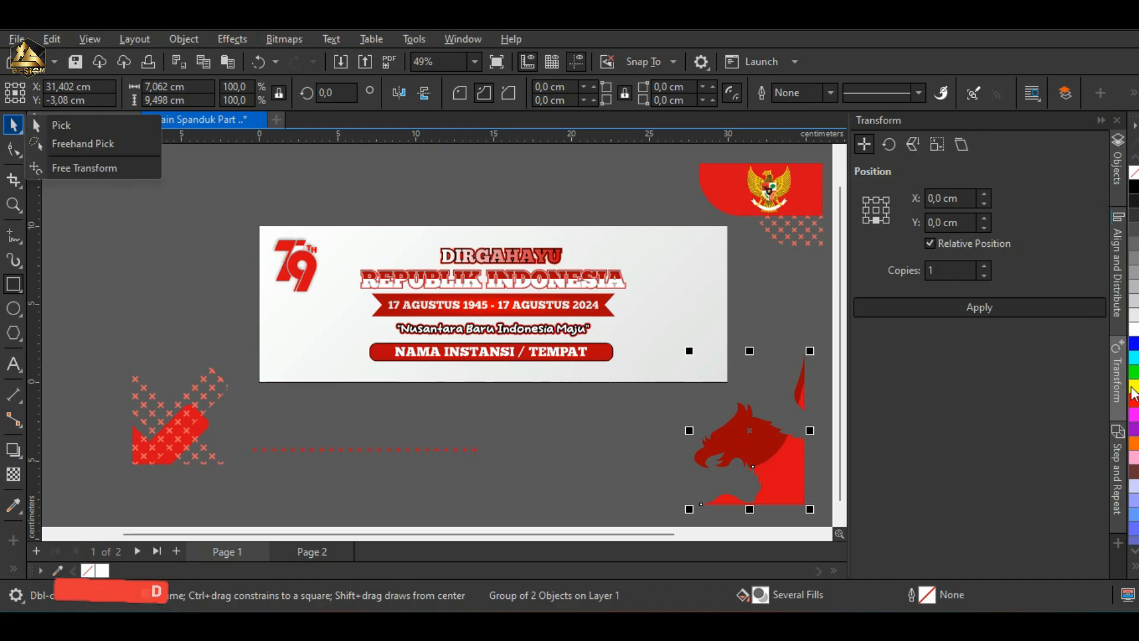
pyautogui.click(1133, 372)
pyautogui.click(1133, 344)
pyautogui.click(1134, 258)
pyautogui.hotkey('ctrl', 'z')
pyautogui.hotkey('ctrl', 'z')
pyautogui.hotkey('ctrl', 'z')
pyautogui.hotkey('ctrl', 'z')
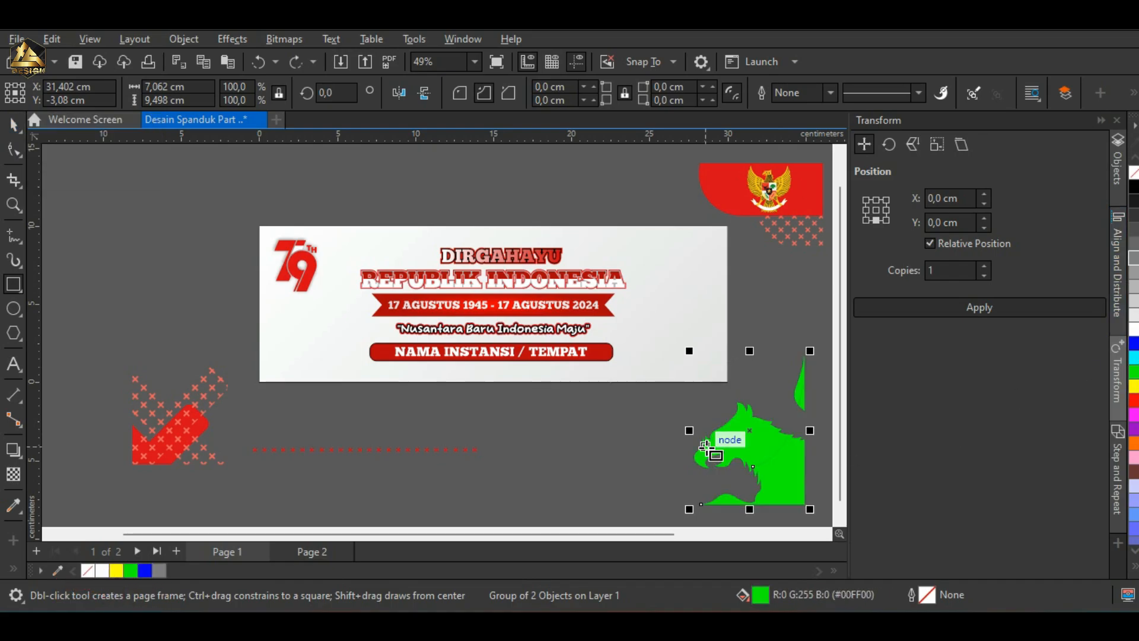
# Step: Try red and cyan fills on the cross-pattern group below the banner, and undo the cyan fill
pyautogui.click(16, 127)
pyautogui.click(154, 430)
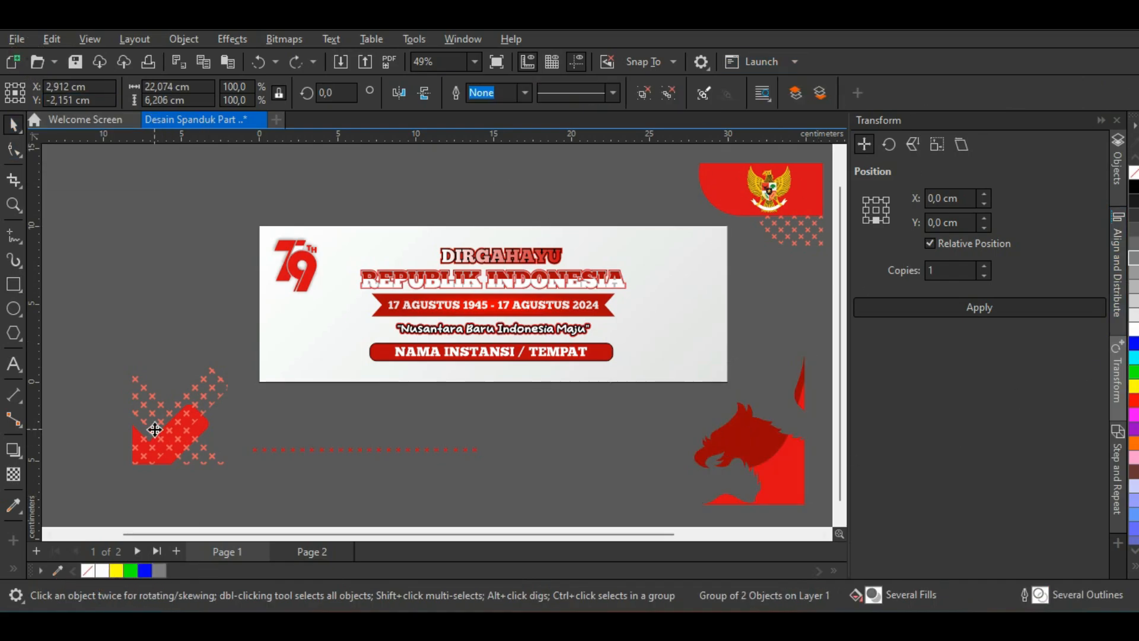
pyautogui.click(1133, 386)
pyautogui.click(1133, 358)
pyautogui.click(1133, 343)
pyautogui.hotkey('ctrl', 'z')
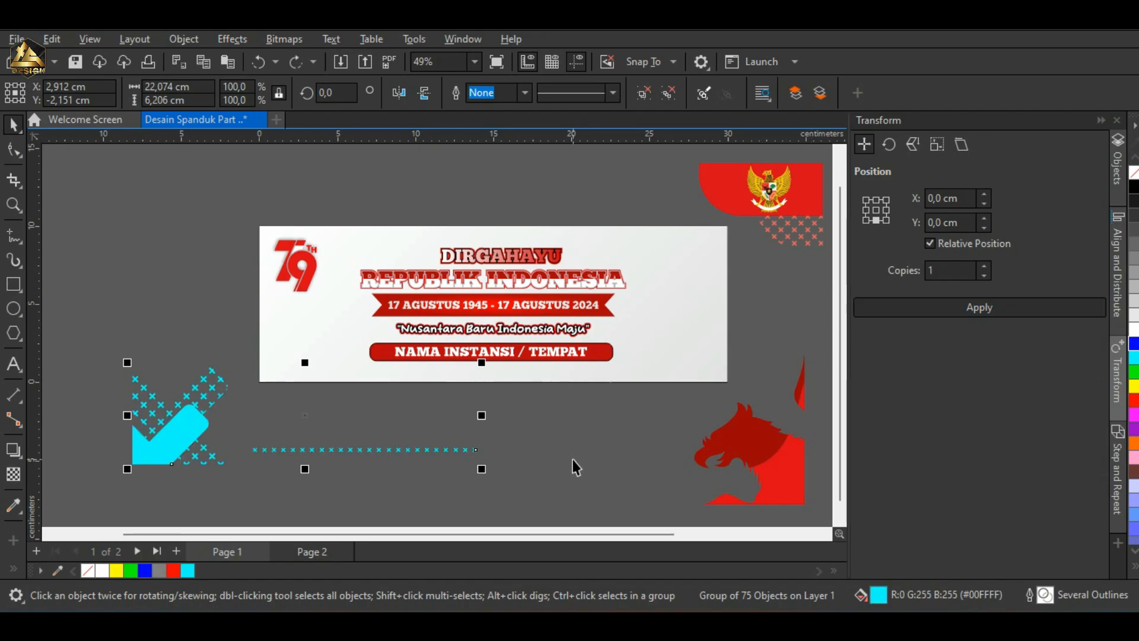
pyautogui.hotkey('ctrl', 'z')
pyautogui.hotkey('ctrl', 'z')
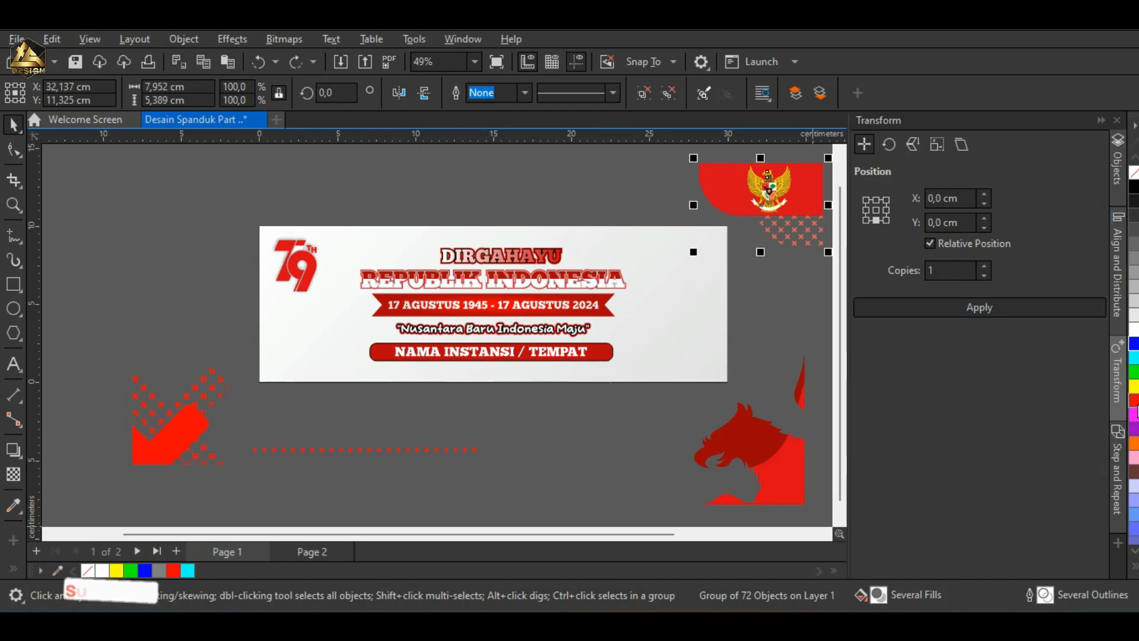
# Step: Try an orange fill on the emblem group and the eagle's sampled dark red on its corner shape, and undo both
pyautogui.click(1134, 387)
pyautogui.press('i')
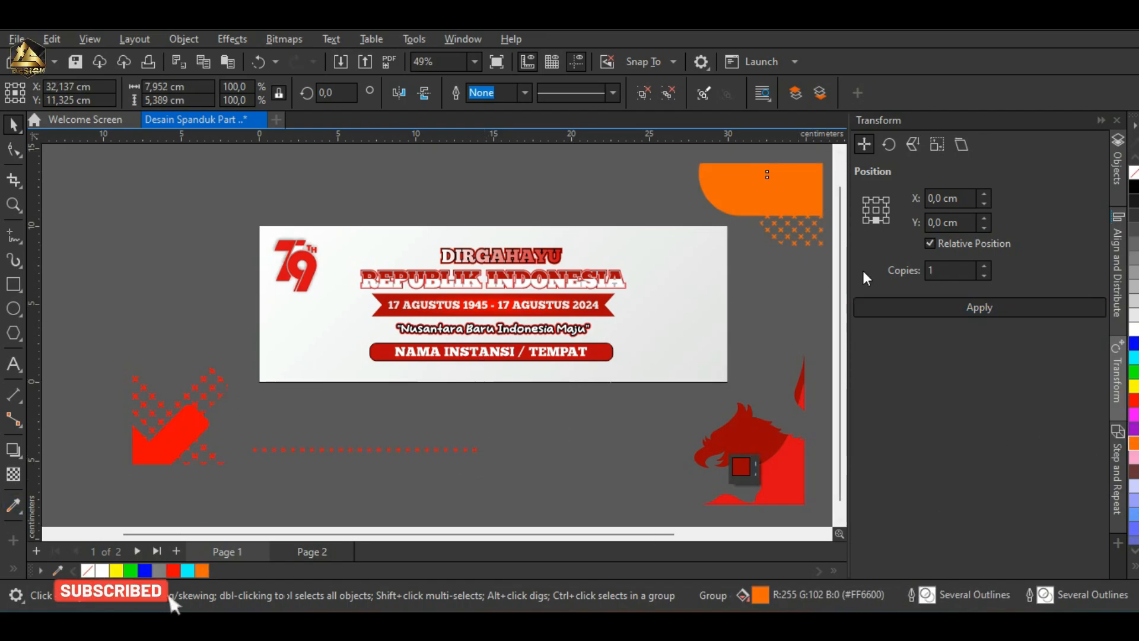
pyautogui.click(740, 444)
pyautogui.click(744, 186)
pyautogui.scroll(1, 797, 193)
pyautogui.scroll(-1, 593, 356)
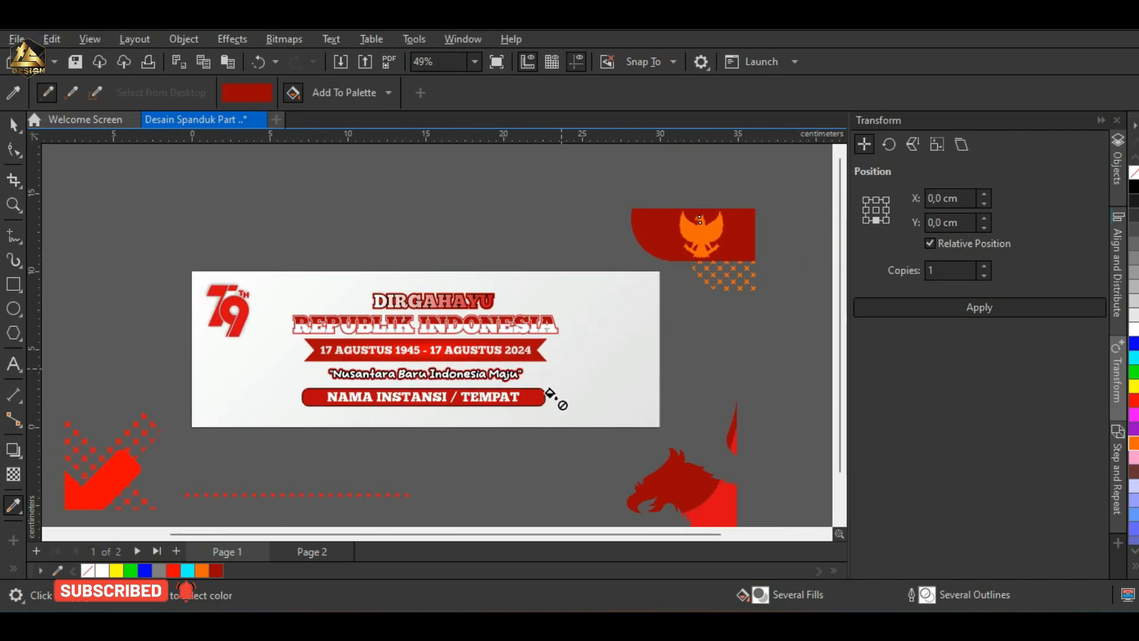
pyautogui.hotkey('ctrl', 'z')
pyautogui.press('space')
# Step: Restore the original fills of the cross-pattern group and move the eagle artwork slightly upward
pyautogui.click(115, 492)
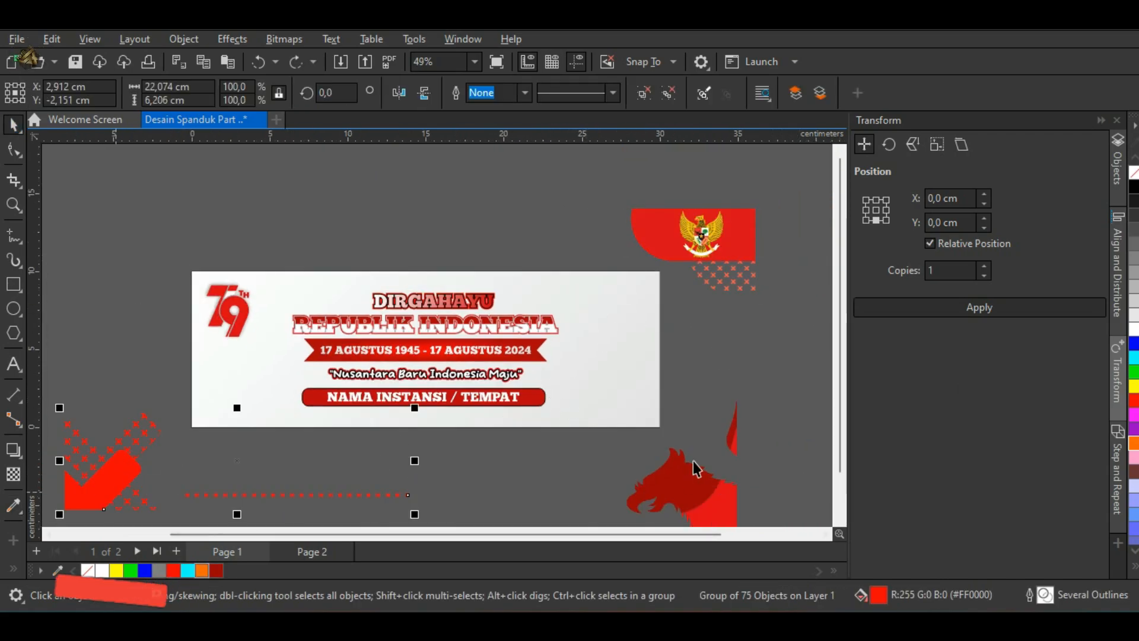
pyautogui.moveTo(683, 481); pyautogui.dragTo(679, 436)
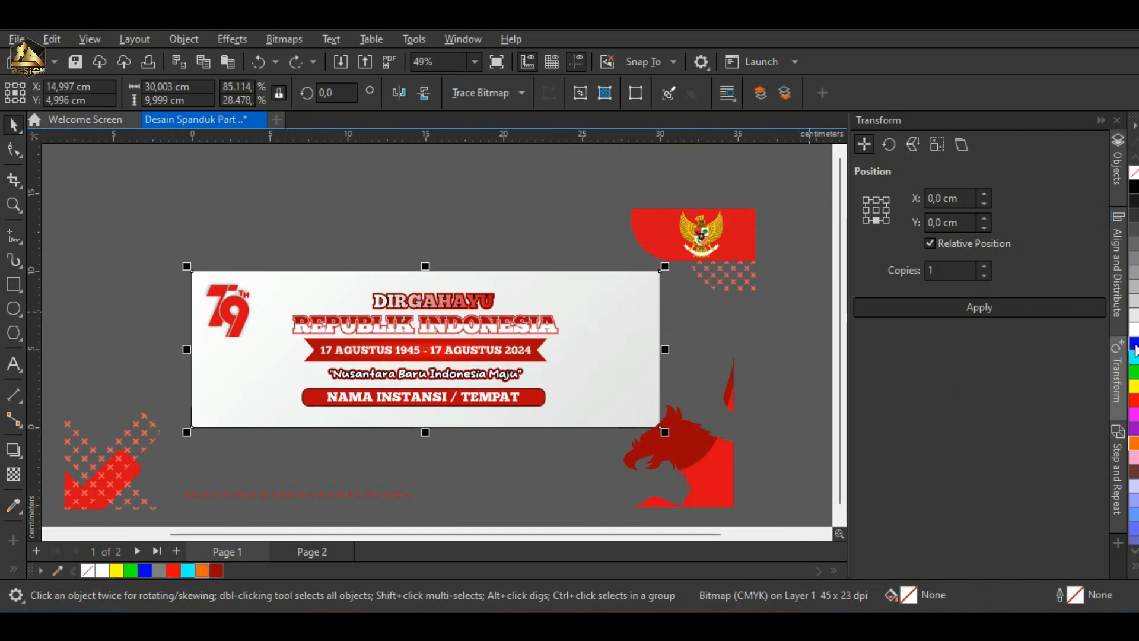
# Step: Try brown, orange and yellow fills on the 79th anniversary logo, and undo the colour changes
pyautogui.scroll(6, 228, 308)
pyautogui.click(306, 263)
pyautogui.scroll(-3, 341, 250)
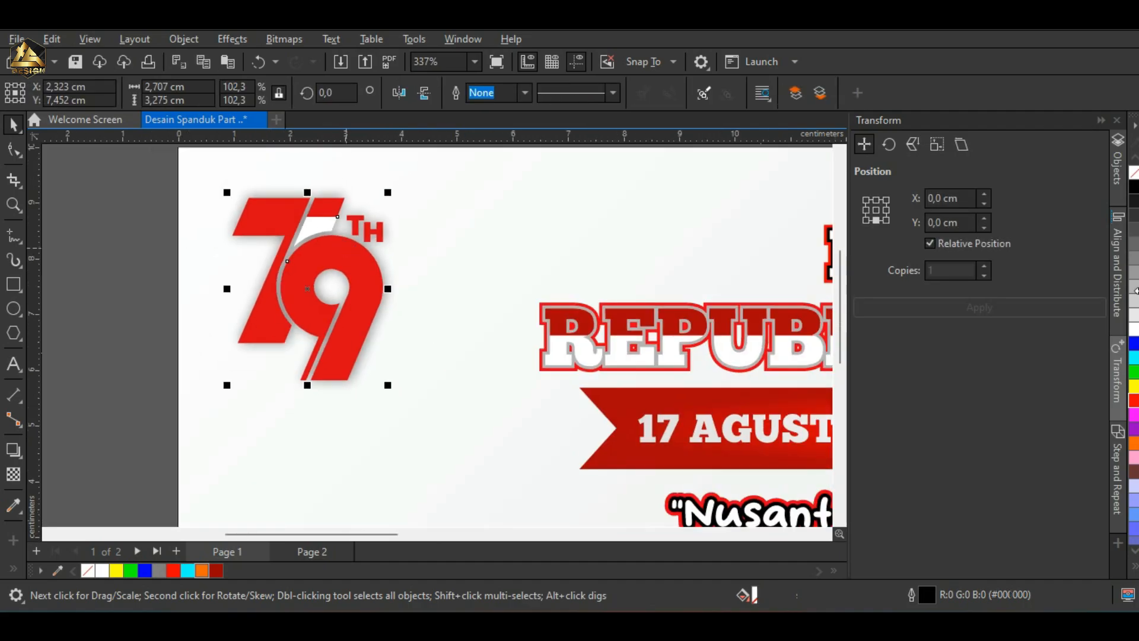
pyautogui.click(1134, 386)
pyautogui.click(1133, 471)
pyautogui.click(1134, 443)
pyautogui.click(1133, 387)
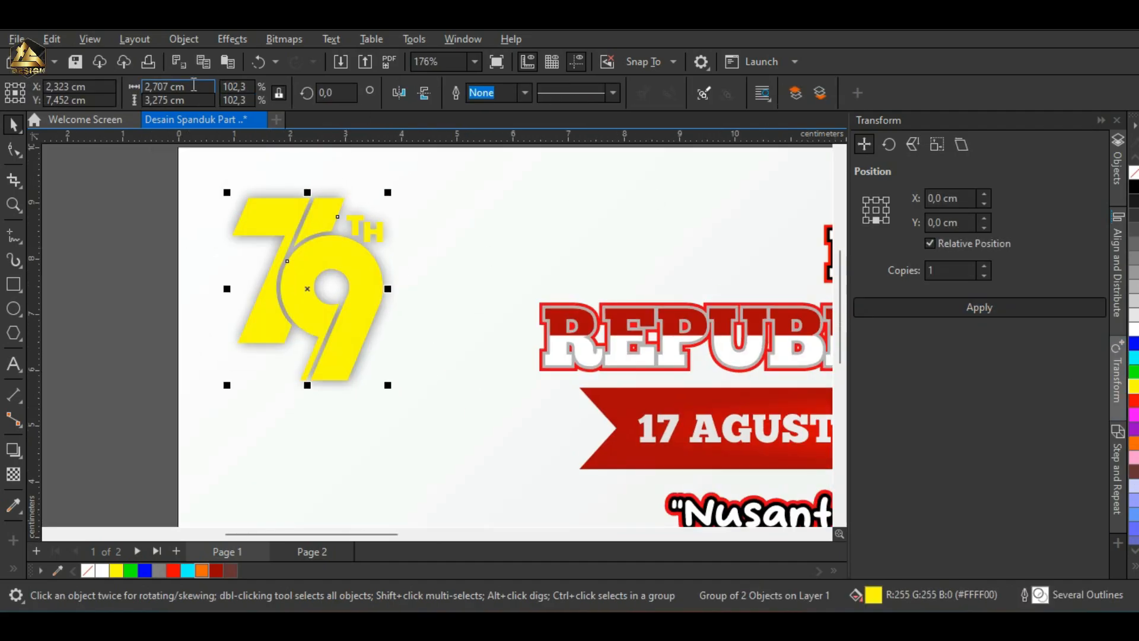
pyautogui.scroll(-2, 264, 239)
pyautogui.hotkey('ctrl', 'z')
pyautogui.scroll(-1, 225, 319)
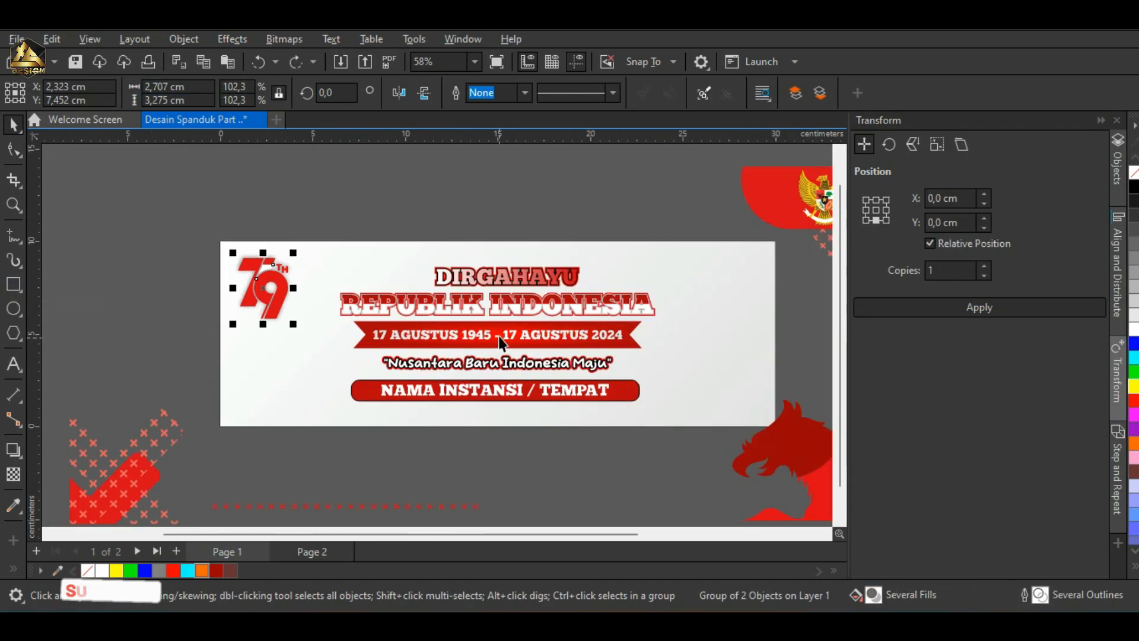
# Step: Try a light grey fill on the rounded rectangle behind NAMA INSTANSI / TEMPAT, and undo the colour change
pyautogui.click(498, 336)
pyautogui.click(596, 301)
pyautogui.scroll(1, 632, 302)
pyautogui.click(638, 459)
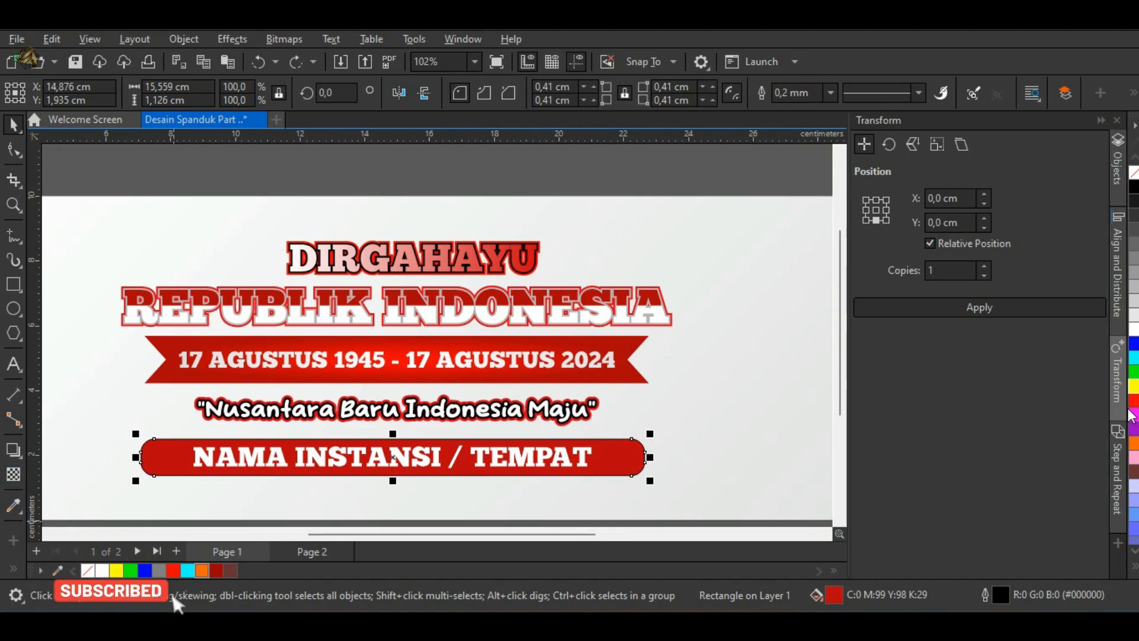
pyautogui.click(1134, 372)
pyautogui.click(1133, 313)
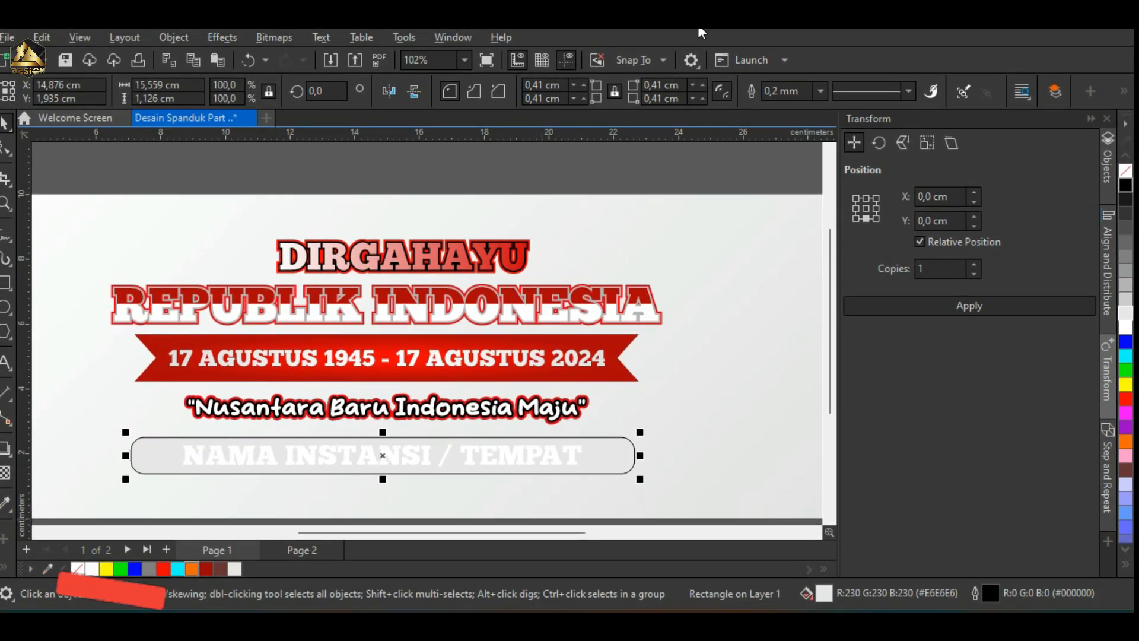
pyautogui.scroll(-4, 575, 331)
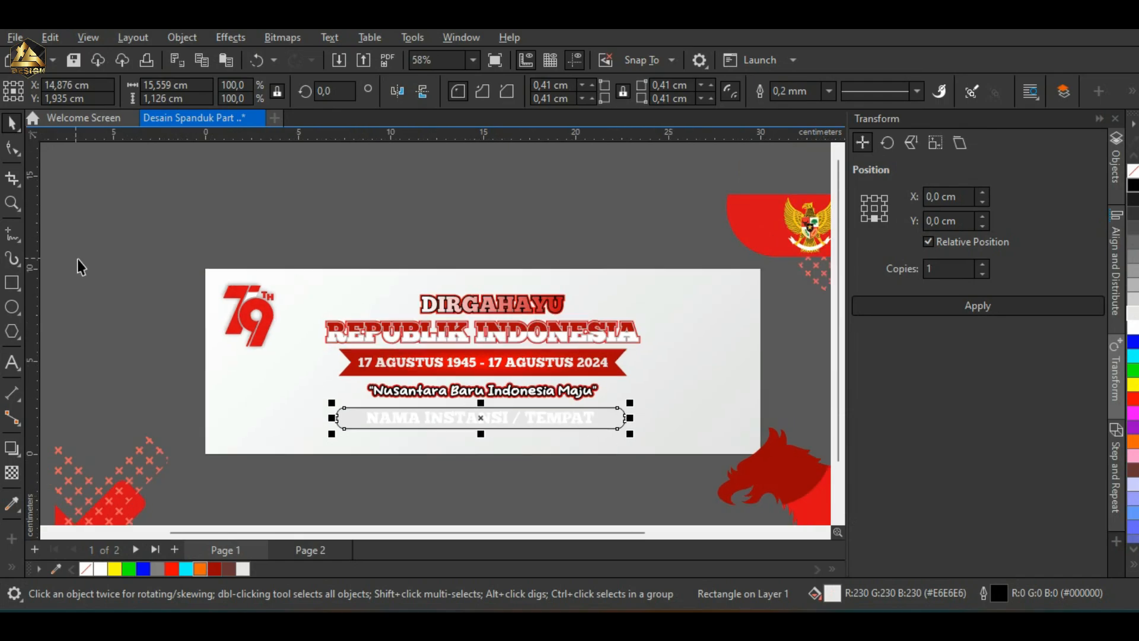
pyautogui.click(77, 259)
pyautogui.click(502, 428)
pyautogui.hotkey('ctrl', 'z')
pyautogui.hotkey('ctrl', 'z')
pyautogui.hotkey('ctrl', 'z')
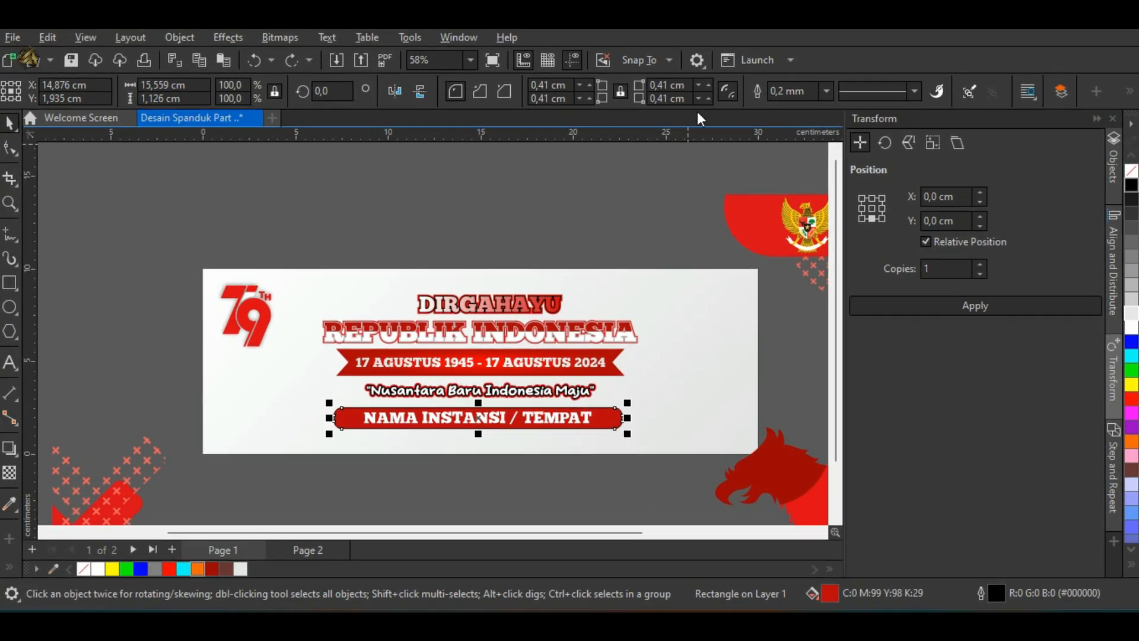
# Step: Change the NAMA INSTANSI / TEMPAT text to "Nama Instansi / Tempat"
pyautogui.click(155, 271)
pyautogui.scroll(4, 383, 355)
pyautogui.click(397, 417)
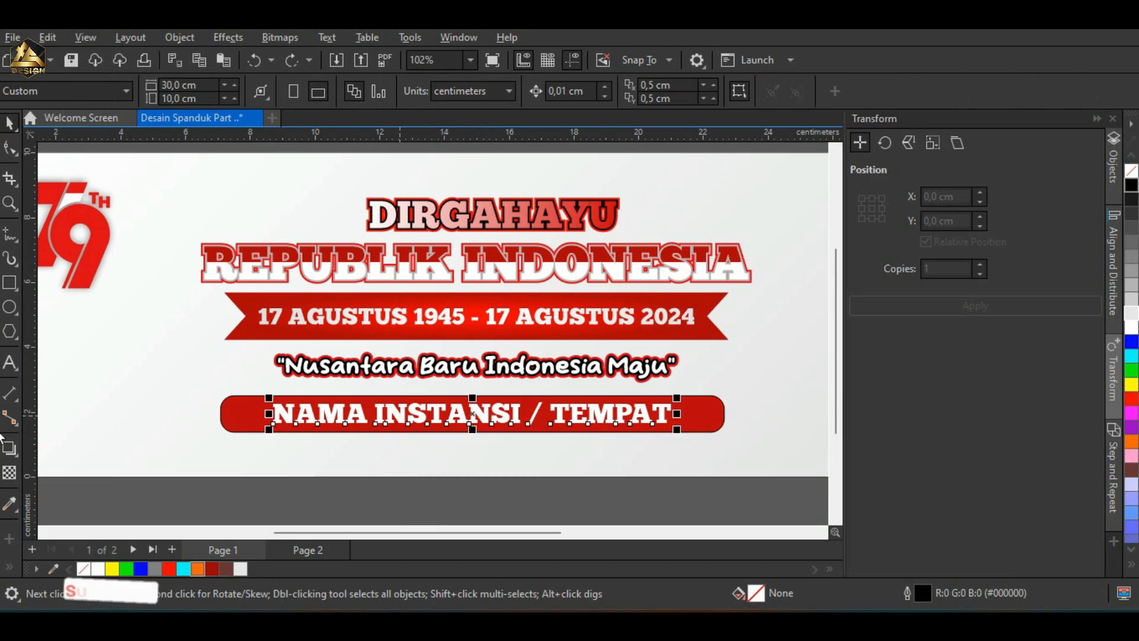
pyautogui.press('F8')
pyautogui.moveTo(273, 412); pyautogui.dragTo(674, 409)
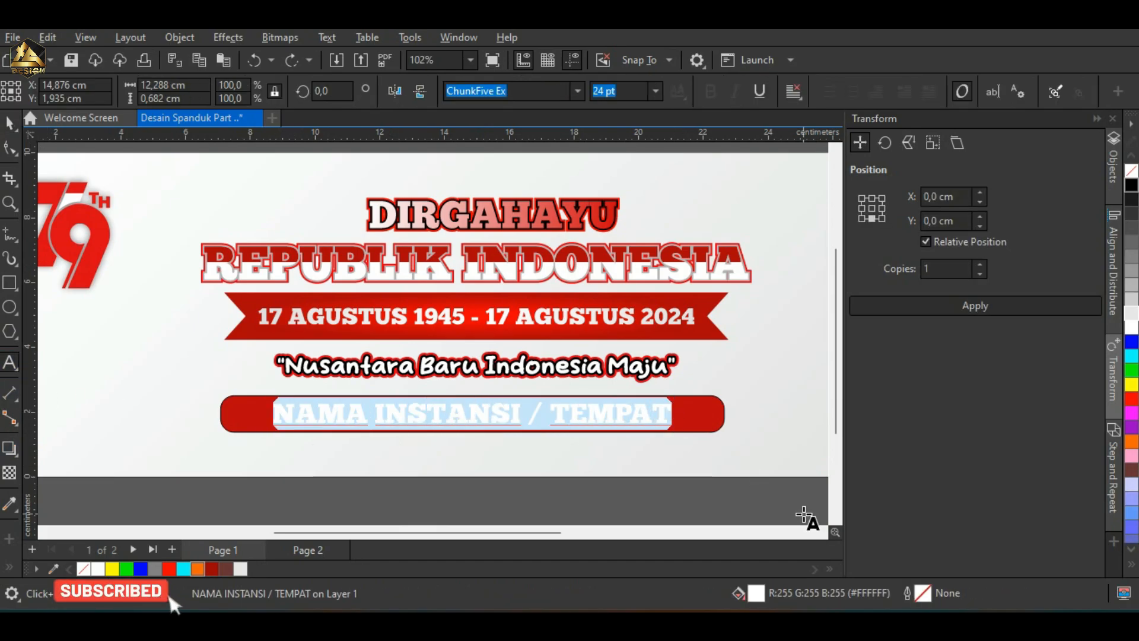
pyautogui.write('Nama Instansi / Tempat')
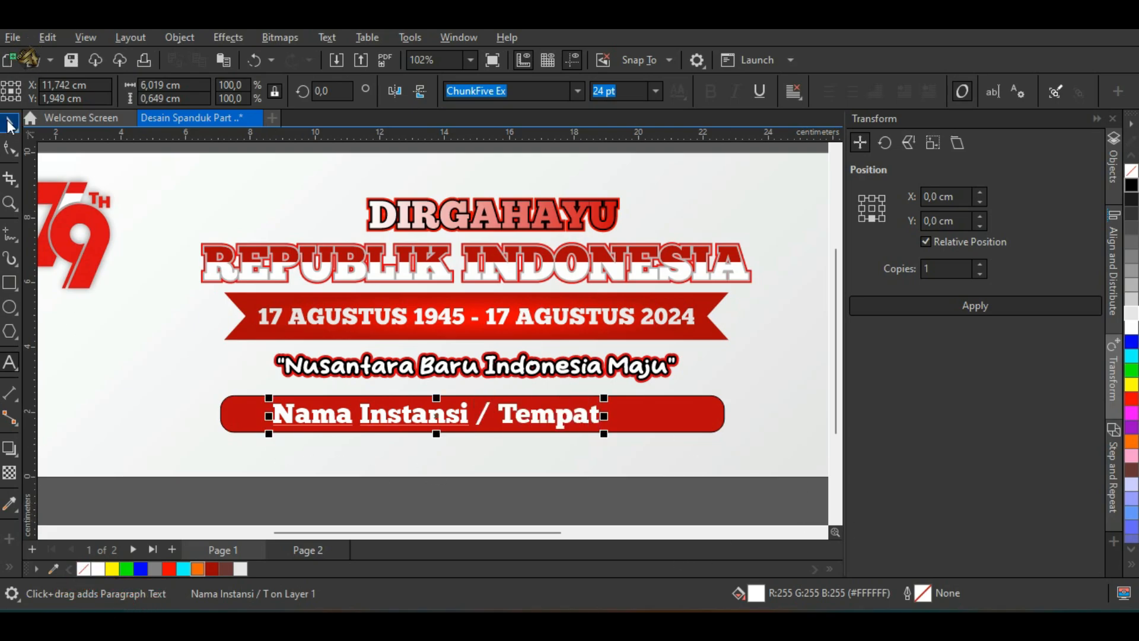
pyautogui.click(10, 124)
# Step: Centre the institution name text horizontally and vertically on its rounded red rectangle
pyautogui.keyDown('shift'); pyautogui.click(674, 419); pyautogui.keyUp('shift')
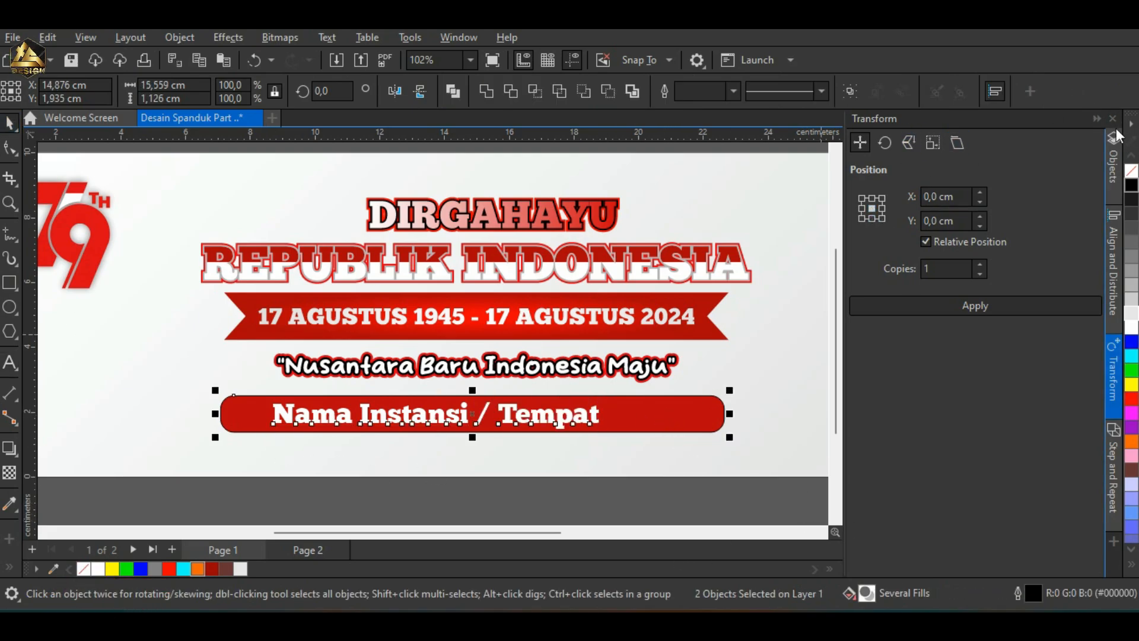
pyautogui.click(1114, 269)
pyautogui.click(885, 166)
pyautogui.click(981, 166)
# Step: Move the Garuda emblem group onto the banner and align it to the background's right and top edges
pyautogui.scroll(-4, 380, 418)
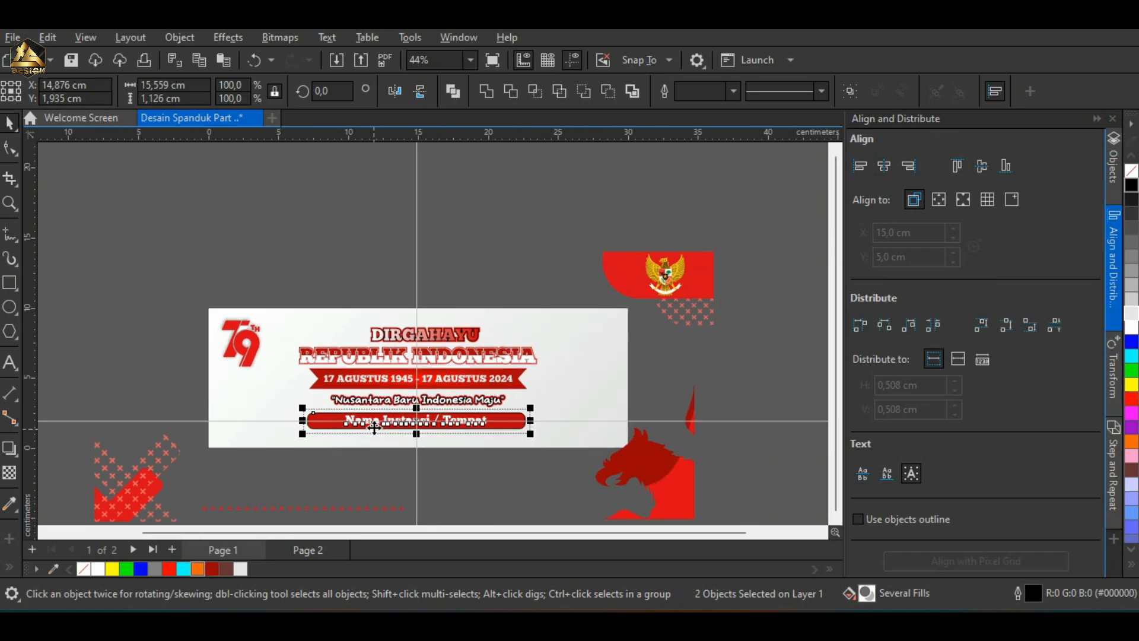
pyautogui.moveTo(669, 265); pyautogui.dragTo(542, 369)
pyautogui.keyDown('shift'); pyautogui.click(542, 369); pyautogui.keyUp('shift')
pyautogui.click(910, 166)
pyautogui.click(957, 166)
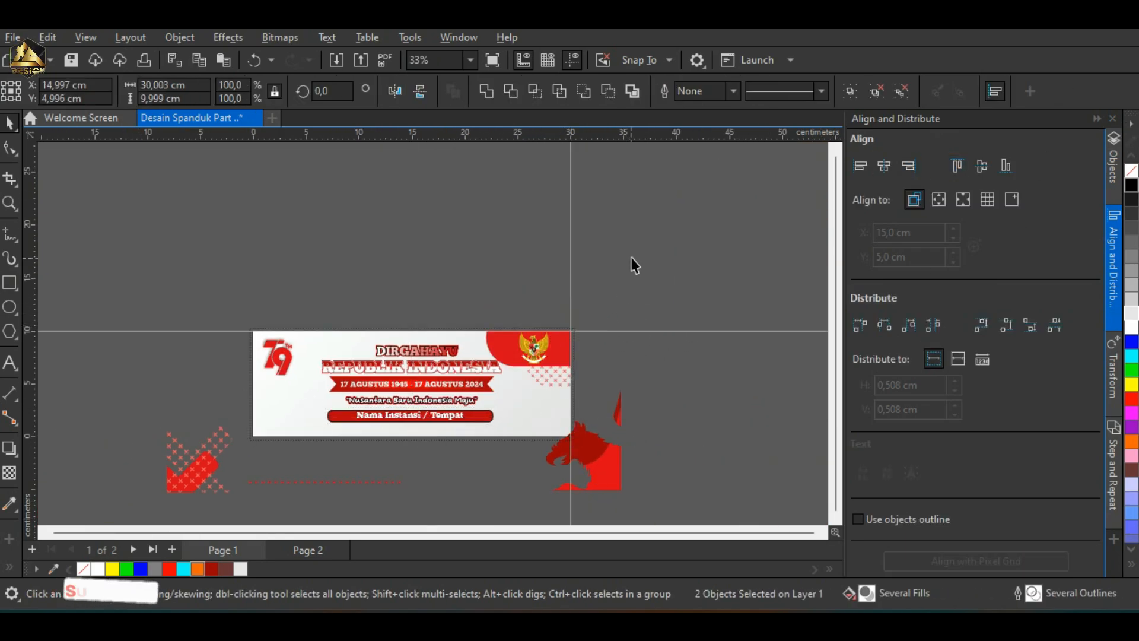
# Step: Move the red eagle artwork onto the banner and align it to the background's bottom and right edges
pyautogui.moveTo(652, 370); pyautogui.dragTo(529, 509)
pyautogui.keyDown('shift'); pyautogui.click(534, 426); pyautogui.keyUp('shift')
pyautogui.click(1005, 167)
pyautogui.click(910, 166)
# Step: Move the cross-pattern group onto the banner and align it to the background's left and bottom edges
pyautogui.moveTo(611, 397); pyautogui.dragTo(140, 517)
pyautogui.keyDown('shift'); pyautogui.click(313, 373); pyautogui.keyUp('shift')
pyautogui.click(860, 166)
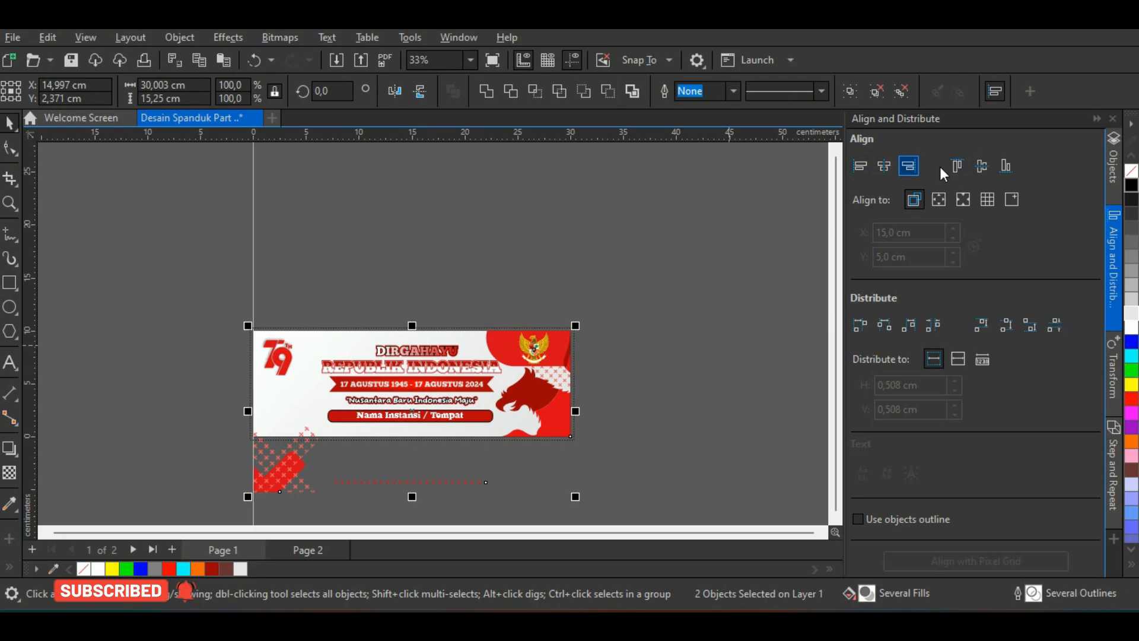
pyautogui.click(1007, 166)
# Step: Try to PowerClip the eagle artwork inside the banner's background
pyautogui.click(664, 355)
pyautogui.scroll(1, 518, 423)
pyautogui.rightClick(593, 407)
pyautogui.click(679, 318)
pyautogui.click(187, 271)
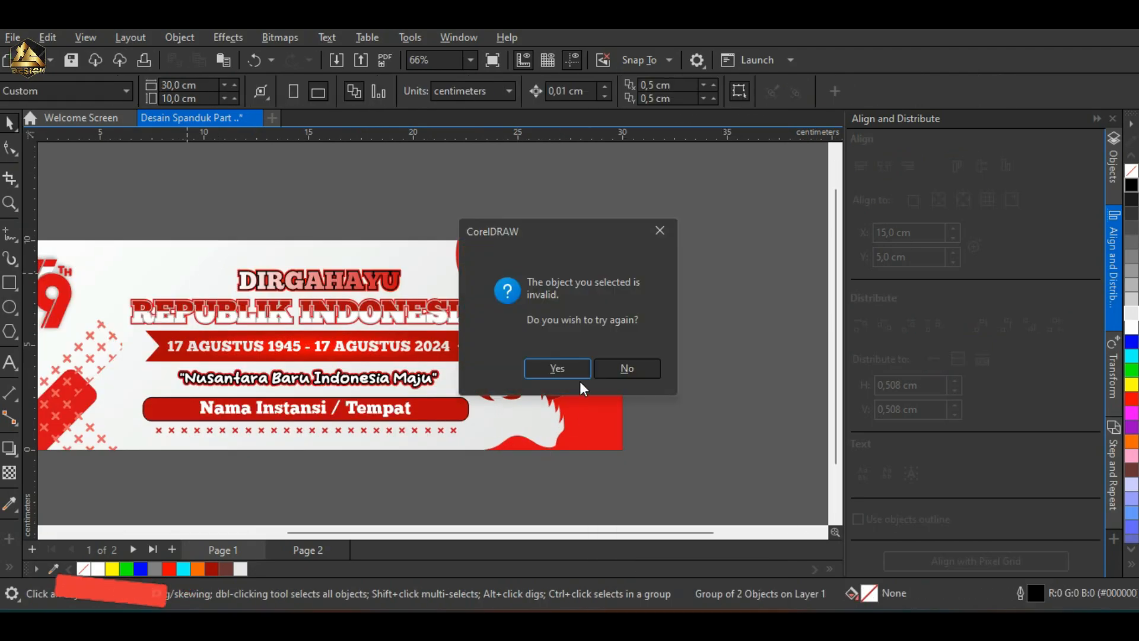
pyautogui.click(634, 367)
pyautogui.click(736, 353)
pyautogui.scroll(-1, 736, 353)
pyautogui.rightClick(607, 386)
pyautogui.click(710, 318)
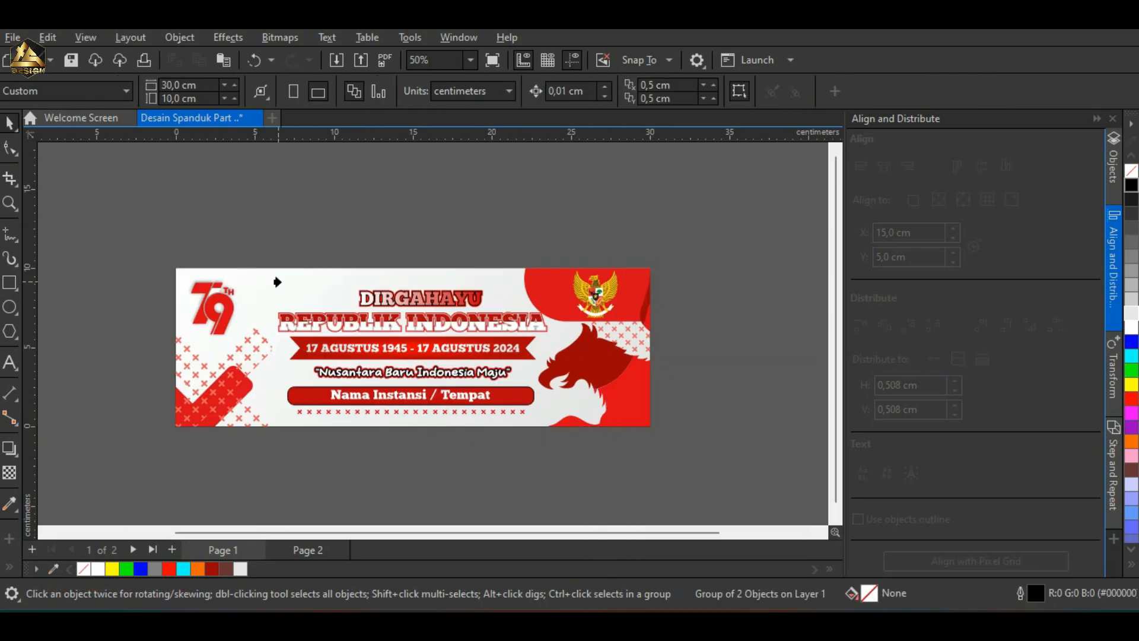
pyautogui.click(295, 277)
pyautogui.click(627, 367)
# Step: Move the gradient background bitmap off the banner and PowerClip it inside the banner's rectangular frame
pyautogui.click(269, 293)
pyautogui.moveTo(269, 292); pyautogui.dragTo(340, 198)
pyautogui.scroll(-2, 417, 287)
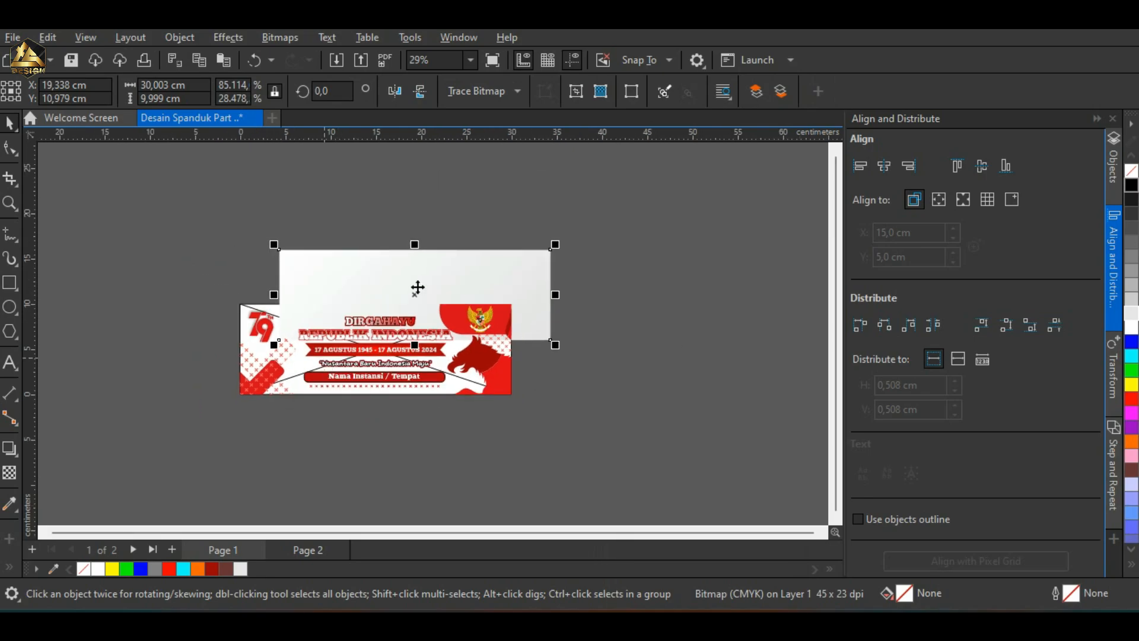
pyautogui.moveTo(426, 275); pyautogui.dragTo(665, 223)
pyautogui.rightClick(665, 223)
pyautogui.click(709, 279)
pyautogui.click(239, 310)
pyautogui.click(300, 420)
# Step: PowerClip the red eagle artwork inside the banner frame
pyautogui.scroll(3, 413, 333)
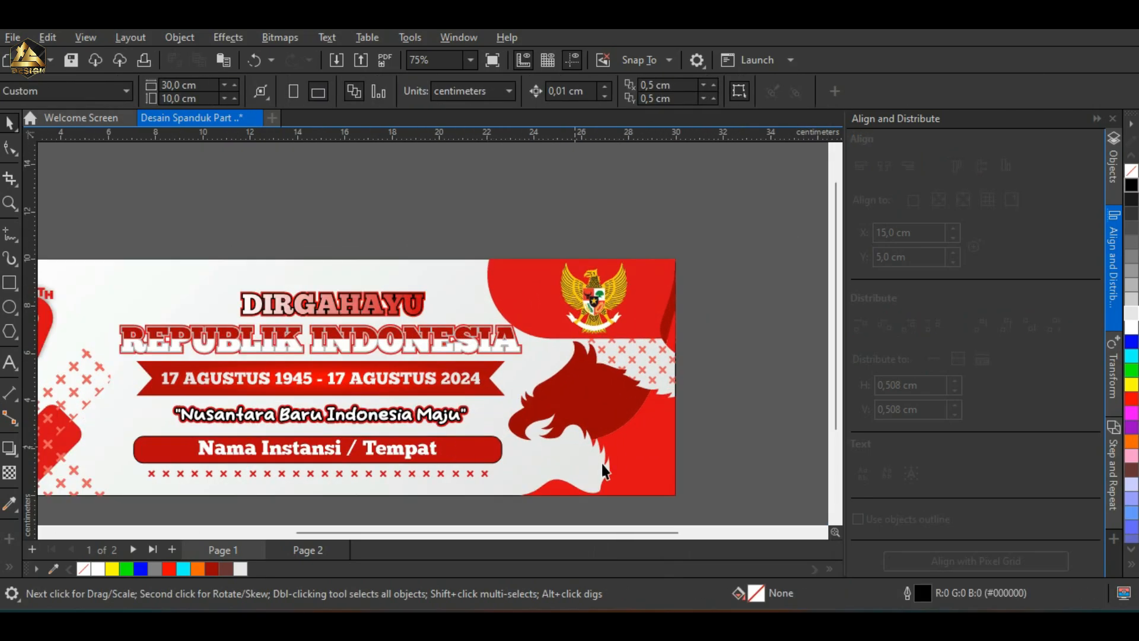
pyautogui.click(630, 454)
pyautogui.scroll(-1, 632, 453)
pyautogui.scroll(-1, 632, 452)
pyautogui.rightClick(624, 440)
pyautogui.click(695, 317)
pyautogui.click(366, 356)
# Step: PowerClip the Garuda emblem group inside the banner frame
pyautogui.click(636, 361)
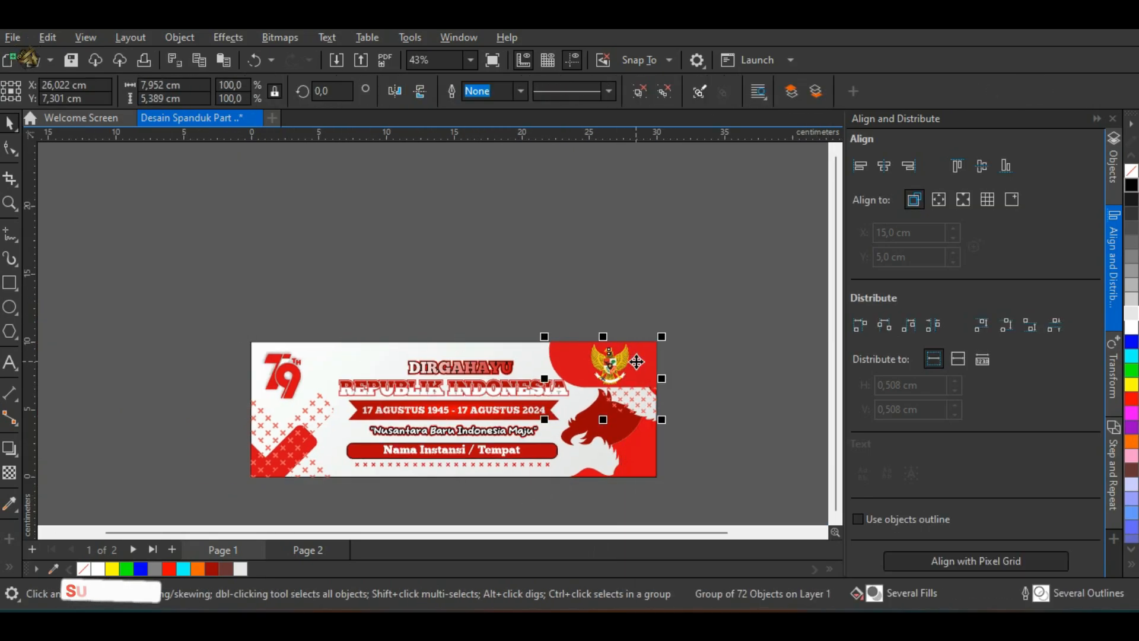
pyautogui.rightClick(637, 361)
pyautogui.click(694, 321)
pyautogui.click(391, 341)
pyautogui.click(381, 497)
# Step: PowerClip the cross-pattern group inside the banner frame
pyautogui.scroll(3, 377, 449)
pyautogui.click(223, 440)
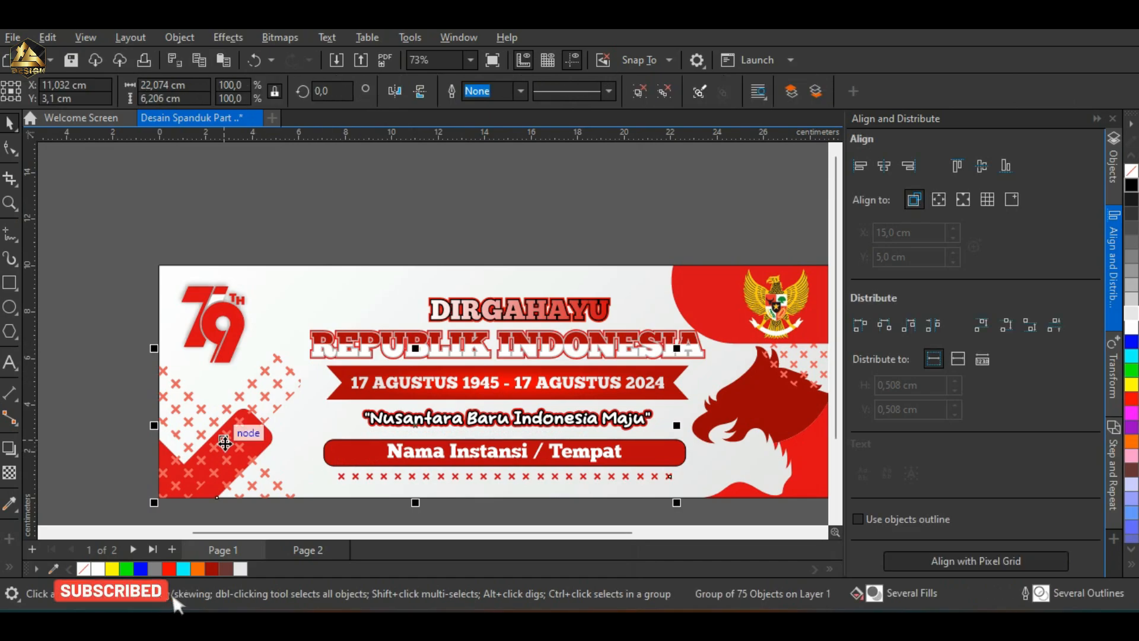
pyautogui.scroll(-2, 223, 441)
pyautogui.rightClick(224, 440)
pyautogui.click(316, 320)
pyautogui.click(335, 333)
pyautogui.click(124, 255)
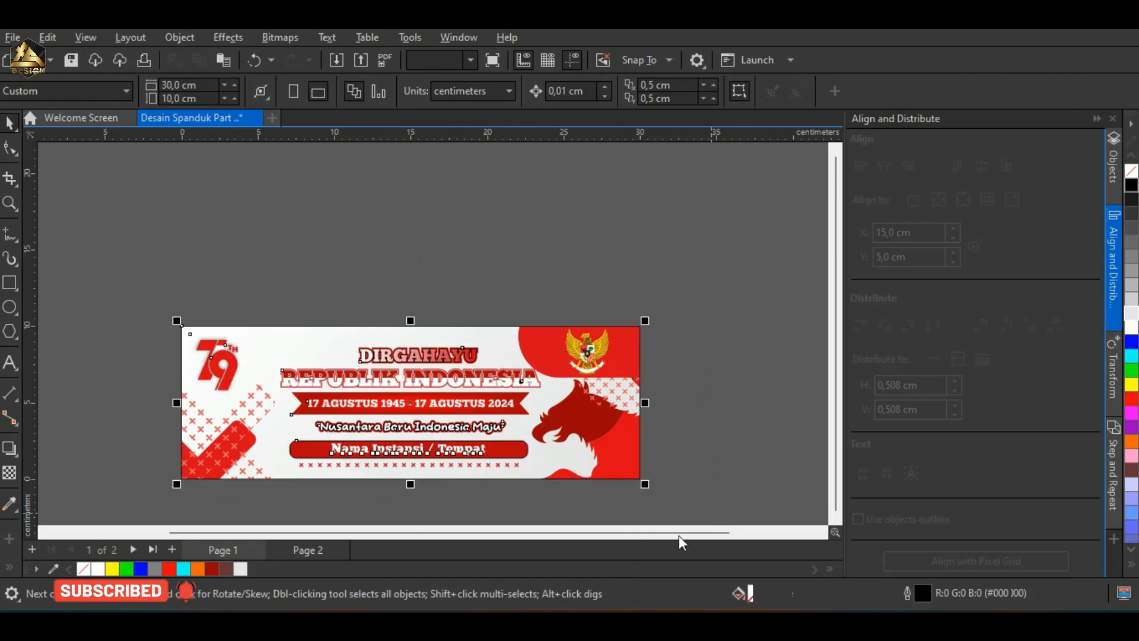
# Step: Ungroup all objects of the banner on page 2
pyautogui.scroll(2, 229, 266)
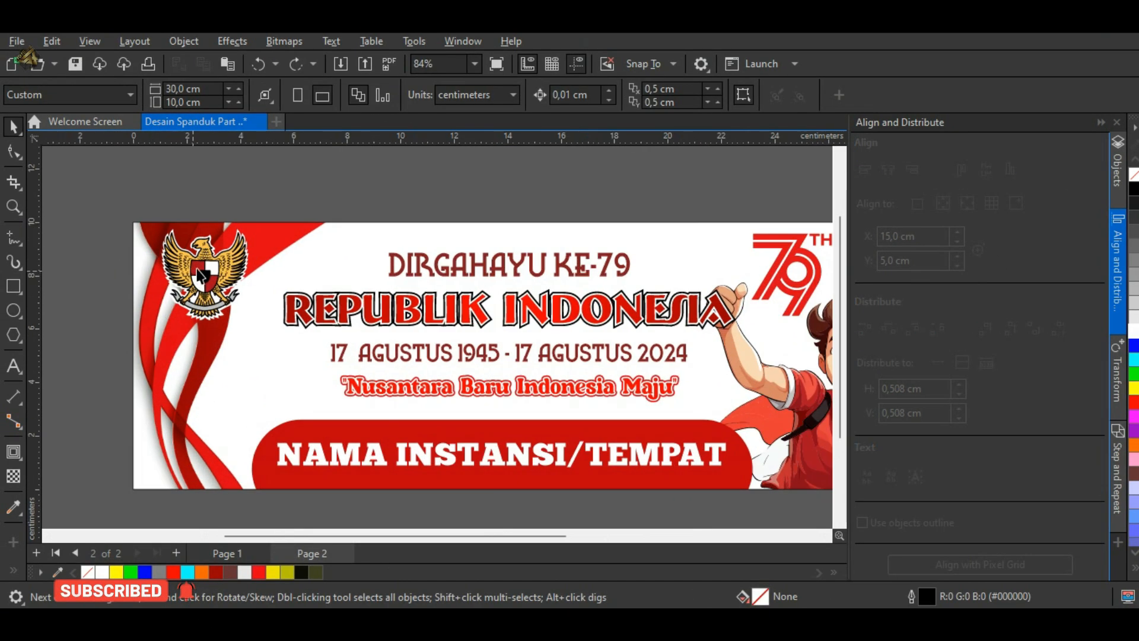
pyautogui.scroll(-2, 231, 266)
pyautogui.rightClick(395, 291)
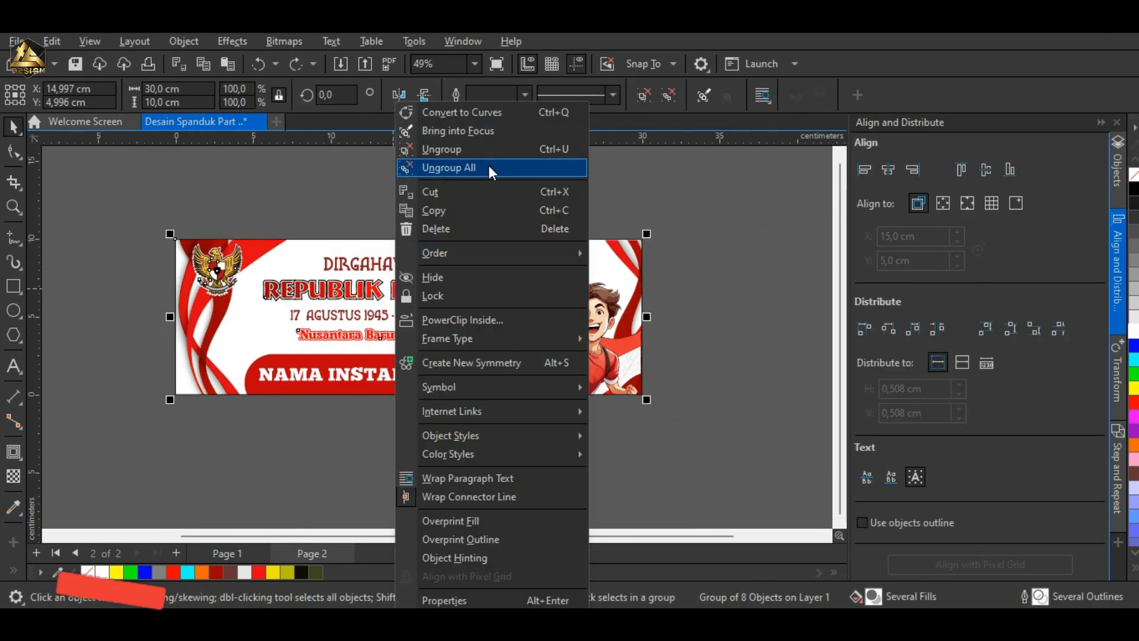
pyautogui.click(490, 168)
# Step: Fill the DIRGAHAYU KE-79 text with red
pyautogui.scroll(1, 145, 255)
pyautogui.click(475, 267)
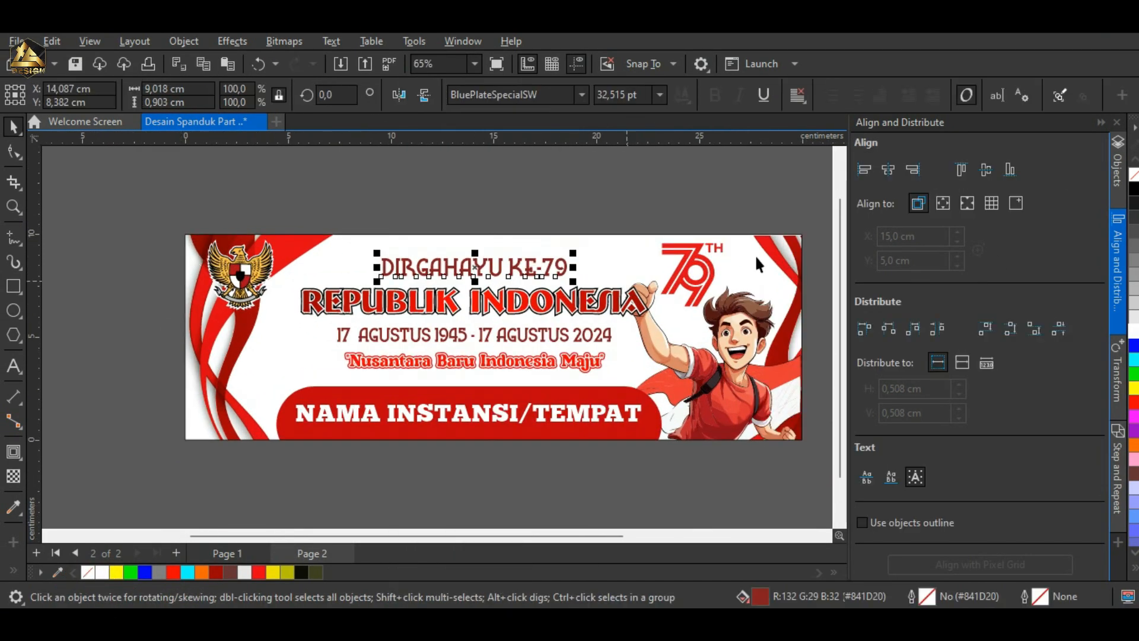
pyautogui.click(1133, 402)
# Step: Ungroup the REPUBLIK INDONESIA title
pyautogui.scroll(1, 573, 395)
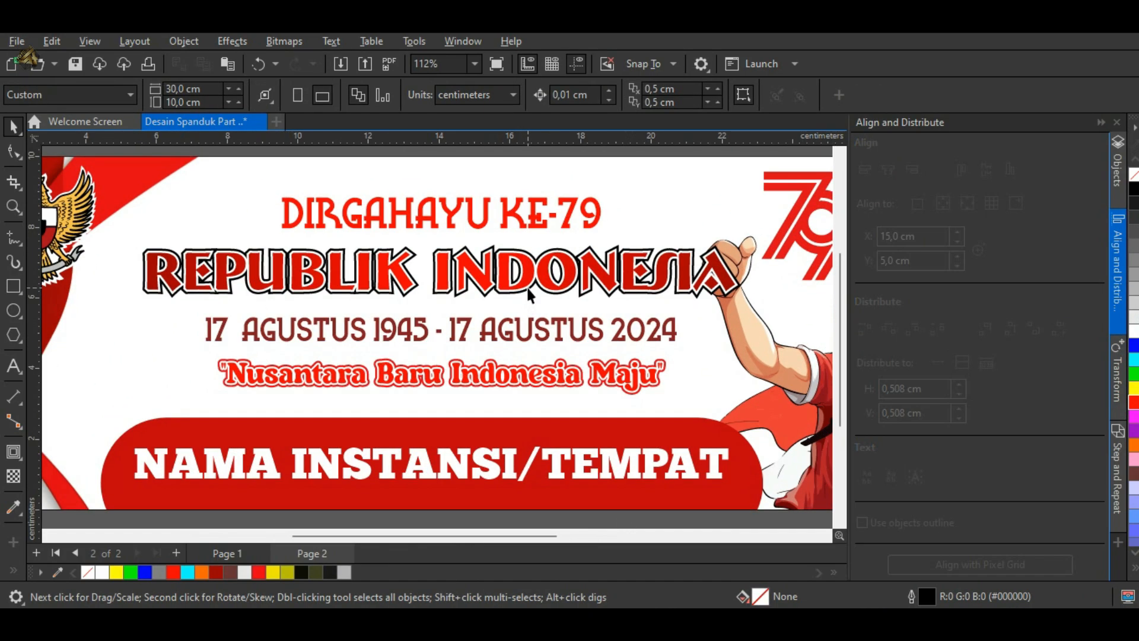
pyautogui.click(522, 288)
pyautogui.rightClick(445, 271)
pyautogui.click(525, 146)
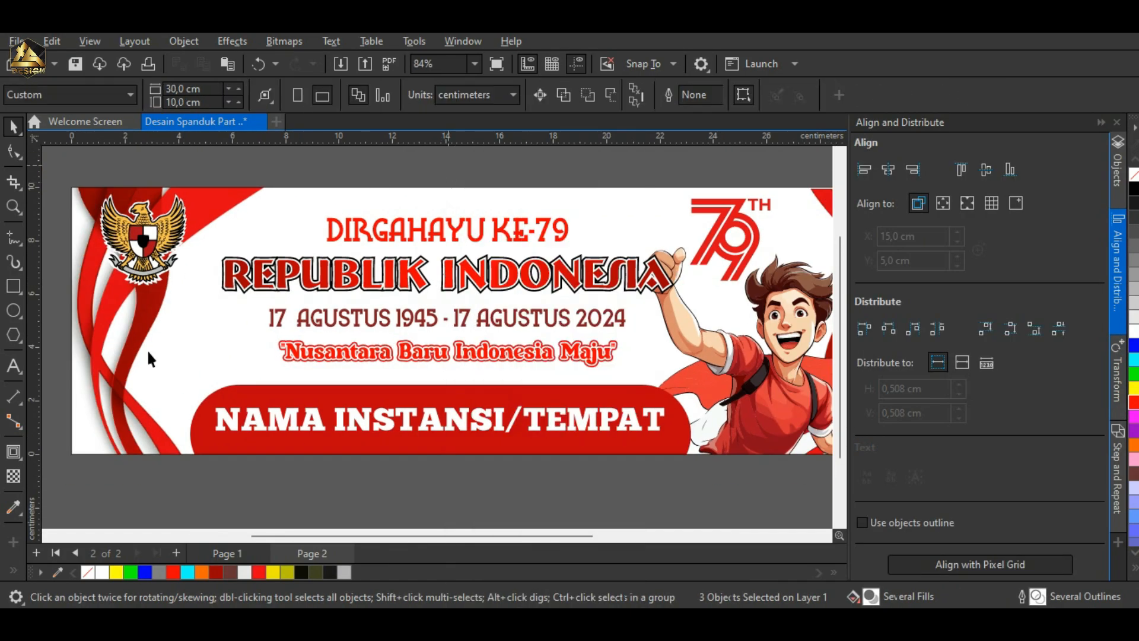
# Step: Sample the gold from the Garuda emblem and apply it to the title's white inner outline
pyautogui.press('i')
pyautogui.click(173, 214)
pyautogui.scroll(5, 505, 243)
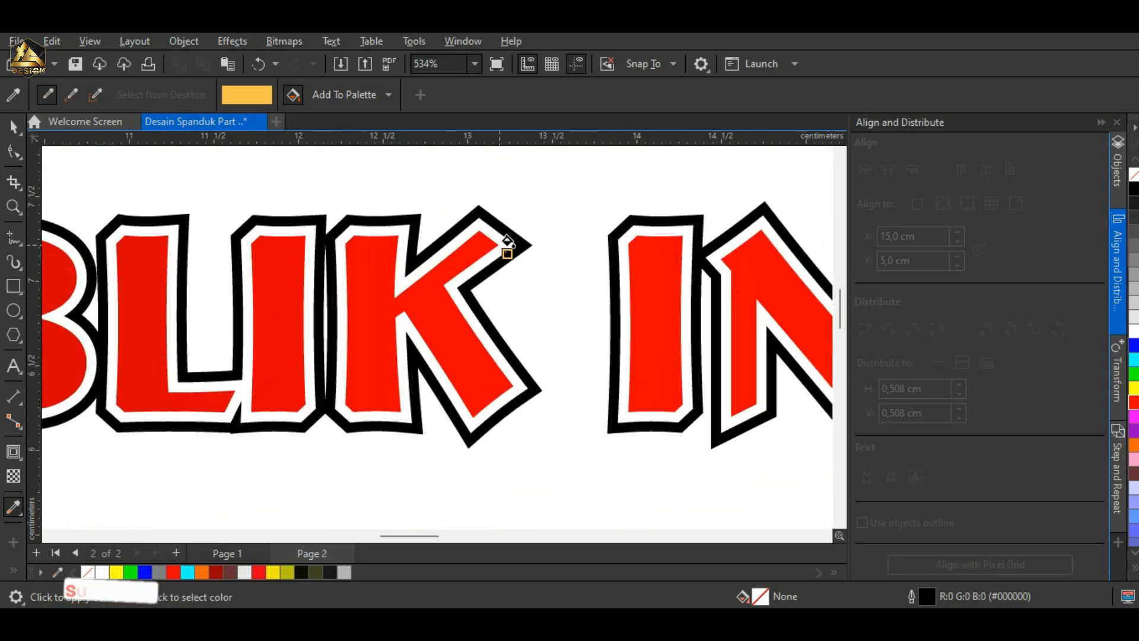
pyautogui.click(500, 246)
pyautogui.scroll(-5, 480, 297)
pyautogui.press('space')
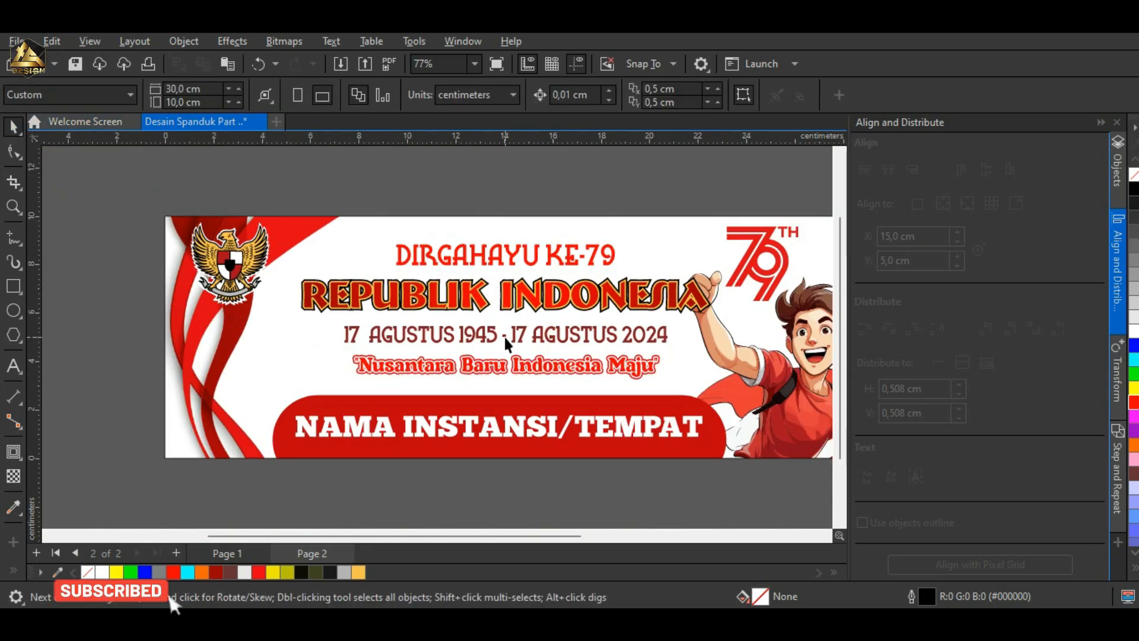
# Step: Fill the 17 AGUSTUS 1945 - 17 AGUSTUS 2024 line with brown and ungroup the "Nusantara Baru Indonesia Maju" slogan
pyautogui.click(1134, 375)
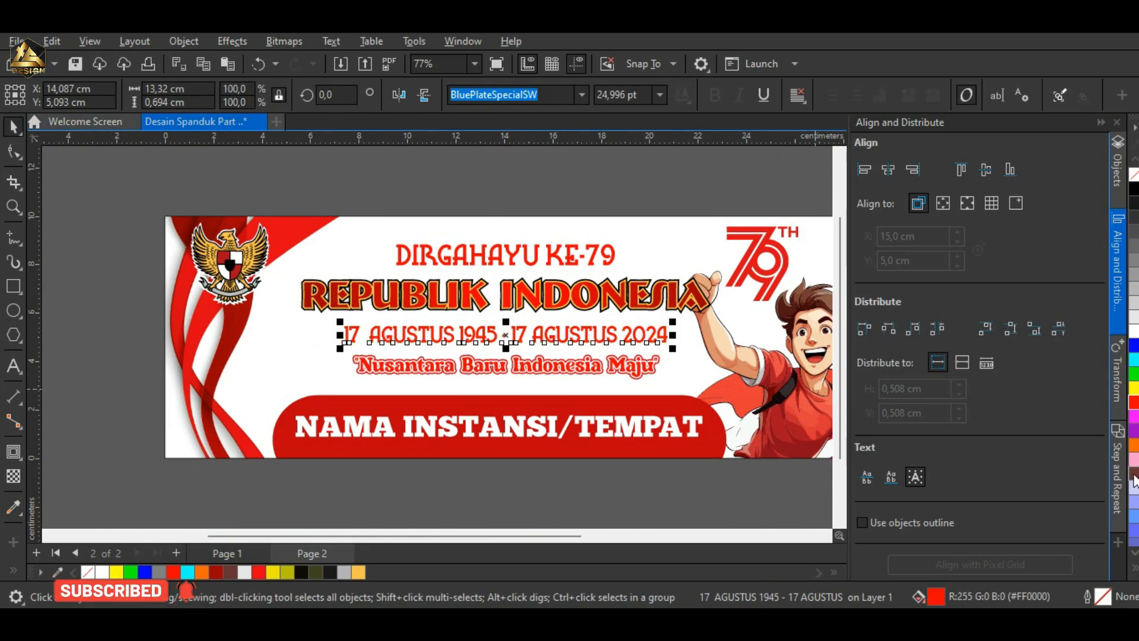
pyautogui.click(607, 365)
pyautogui.rightClick(531, 368)
pyautogui.click(560, 150)
# Step: Apply the gold sampled from the title to the lettering of every word in the "Nusantara Baru Indonesia Maju" slogan
pyautogui.scroll(3, 569, 395)
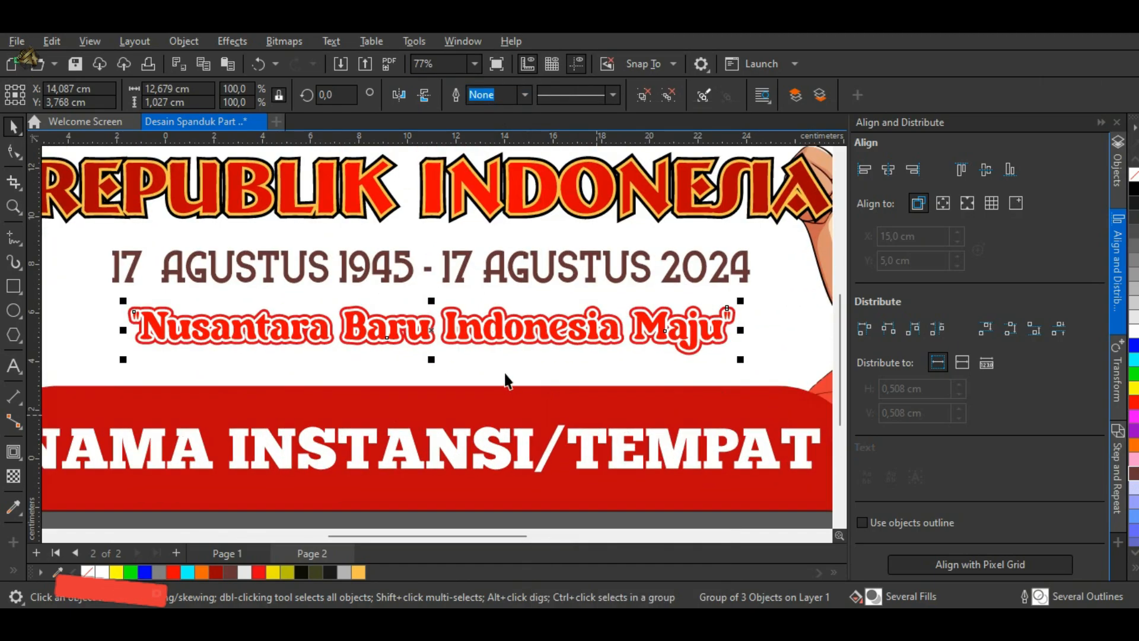
pyautogui.click(14, 513)
pyautogui.click(449, 163)
pyautogui.scroll(2, 497, 350)
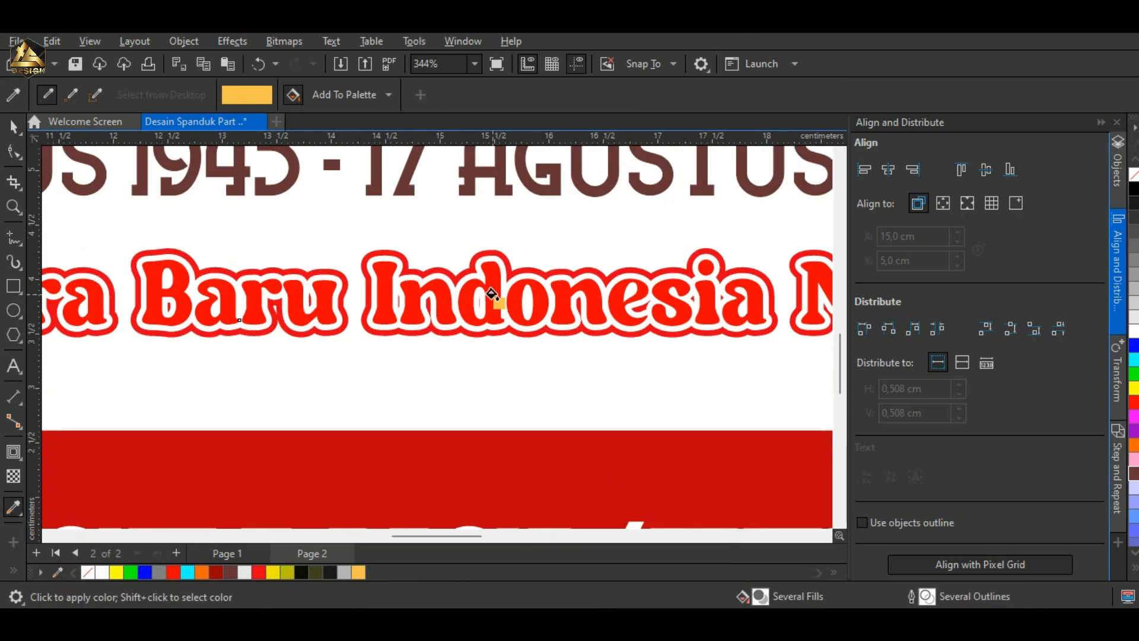
pyautogui.click(496, 299)
pyautogui.scroll(-3, 288, 310)
pyautogui.scroll(1, 288, 310)
pyautogui.click(287, 317)
pyautogui.click(367, 314)
pyautogui.scroll(-2, 284, 338)
pyautogui.click(128, 335)
pyautogui.scroll(2, 626, 317)
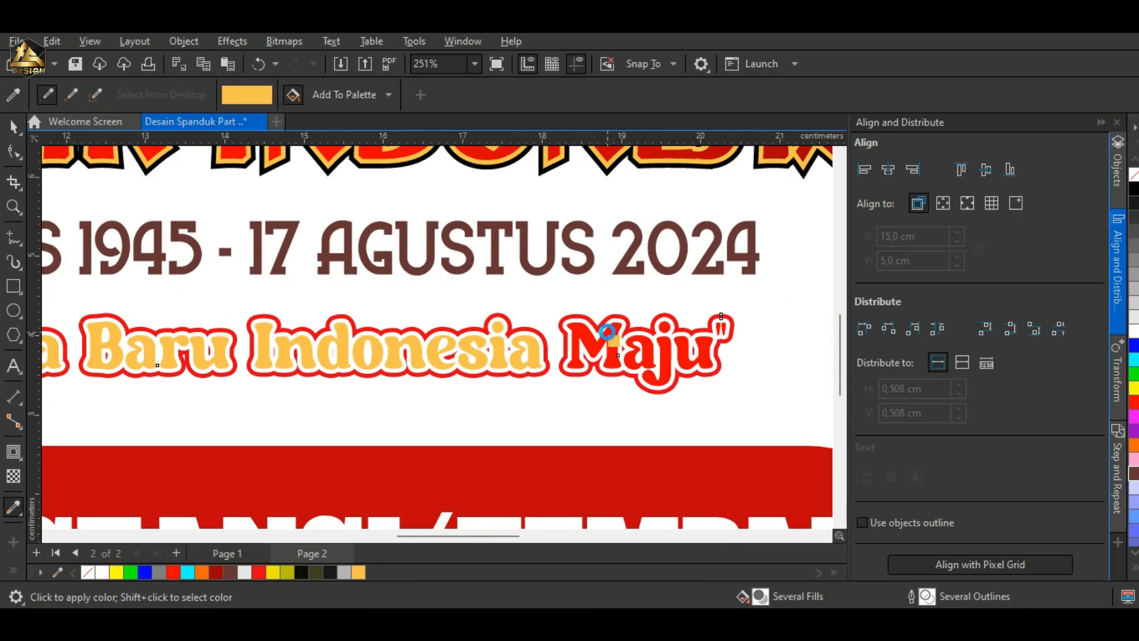
pyautogui.click(610, 337)
pyautogui.scroll(-4, 607, 357)
# Step: Change the NAMA INSTANSI/TEMPAT text to "NAMA INSTANSI/ALAMAT"
pyautogui.click(18, 133)
pyautogui.click(107, 219)
pyautogui.scroll(-3, 332, 415)
pyautogui.click(344, 414)
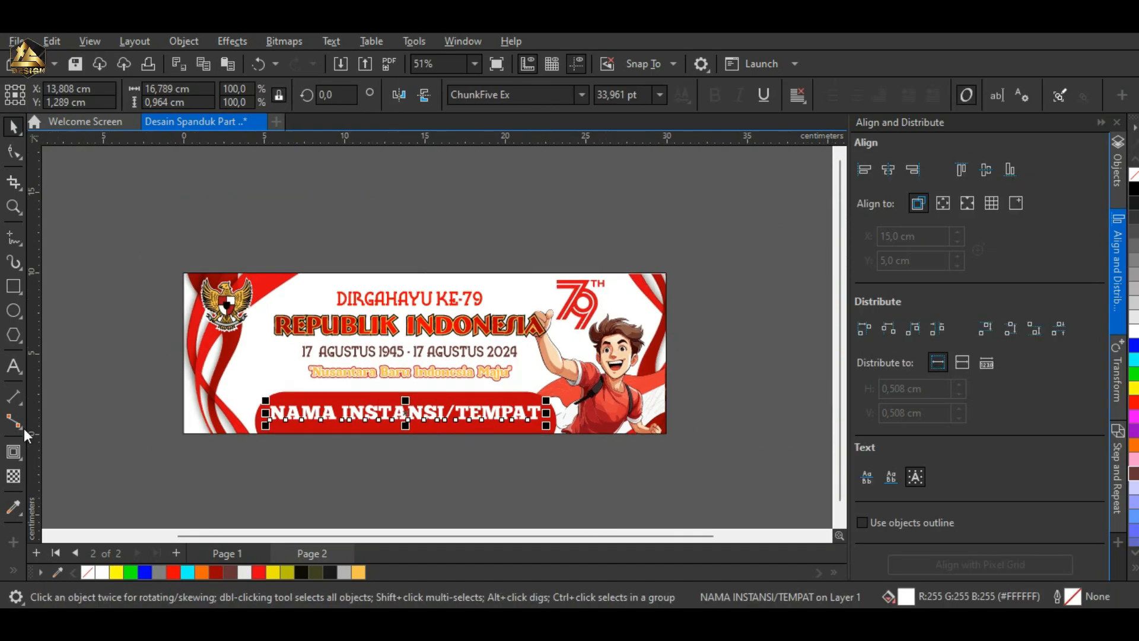
pyautogui.click(14, 366)
pyautogui.scroll(3, 374, 459)
pyautogui.moveTo(193, 370); pyautogui.dragTo(604, 375)
pyautogui.write('NAM')
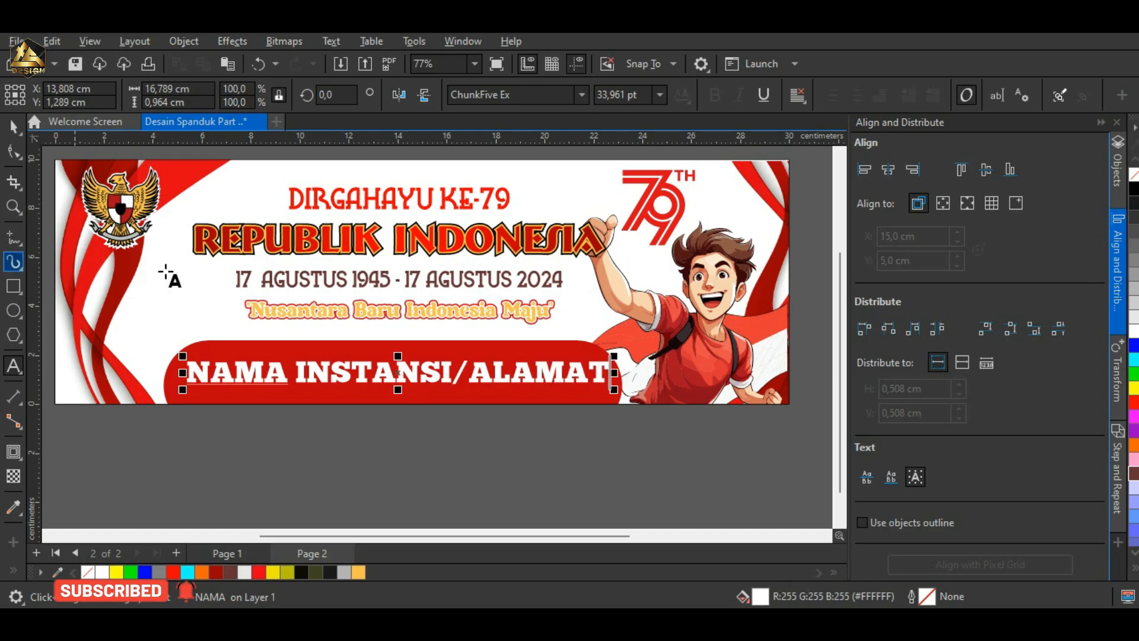
# Step: Add an outside contour with 2 steps and a 0.054 cm offset to the NAMA INSTANSI/ALAMAT text
pyautogui.scroll(2, 487, 468)
pyautogui.click(14, 451)
pyautogui.click(53, 468)
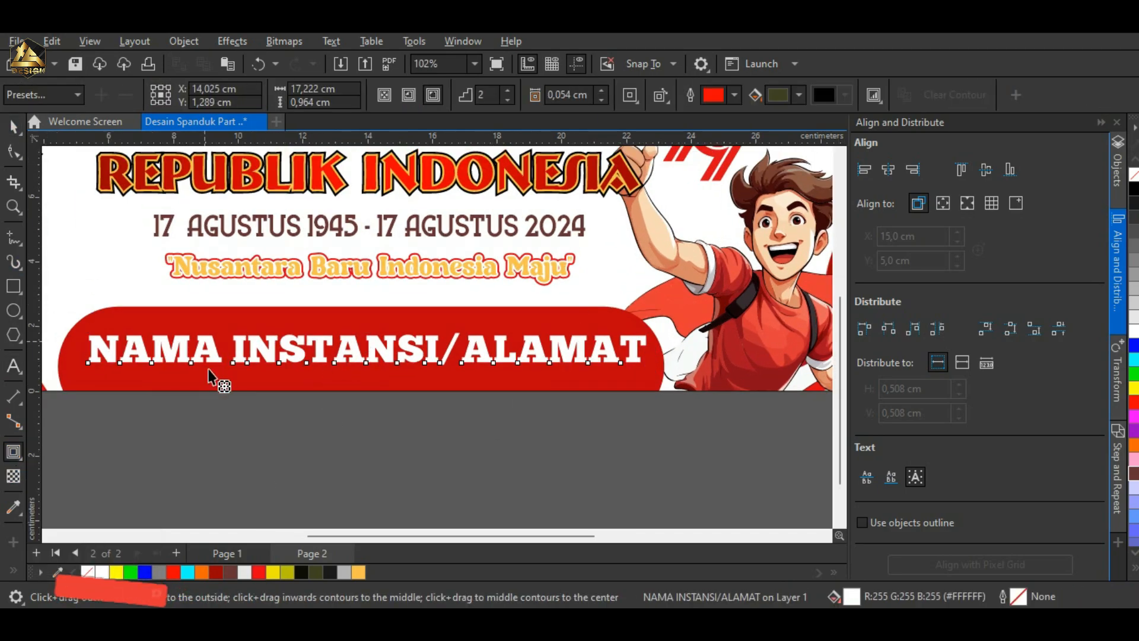
pyautogui.click(433, 95)
pyautogui.scroll(4, 560, 337)
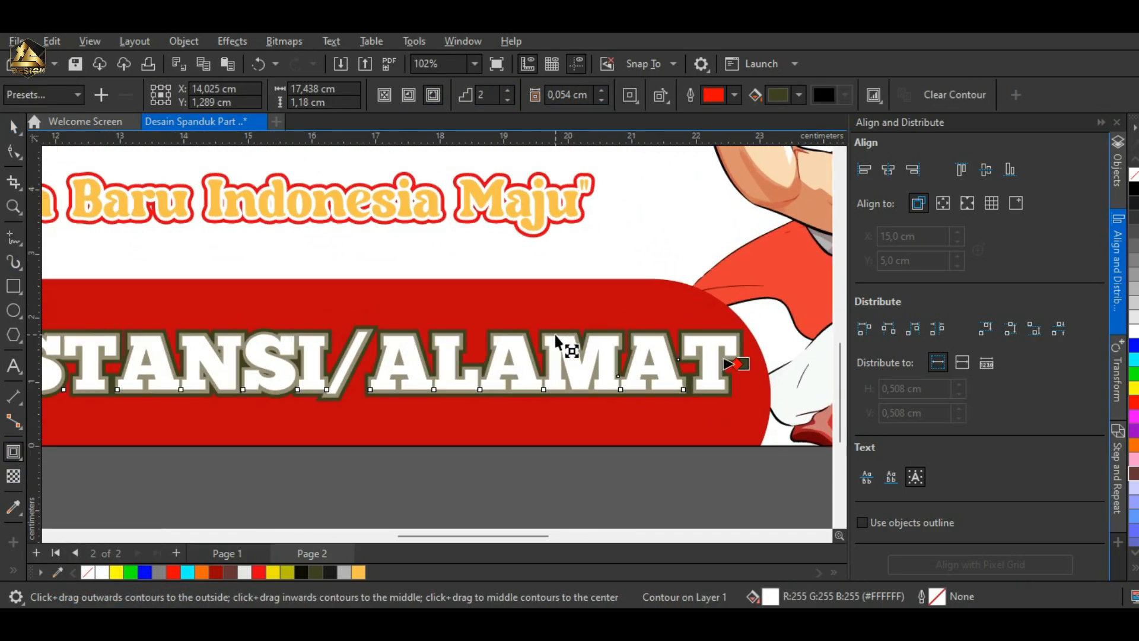
# Step: Break the contour apart from the NAMA INSTANSI/ALAMAT text and ungroup the contour shapes
pyautogui.scroll(-3, 536, 363)
pyautogui.click(13, 126)
pyautogui.rightClick(496, 359)
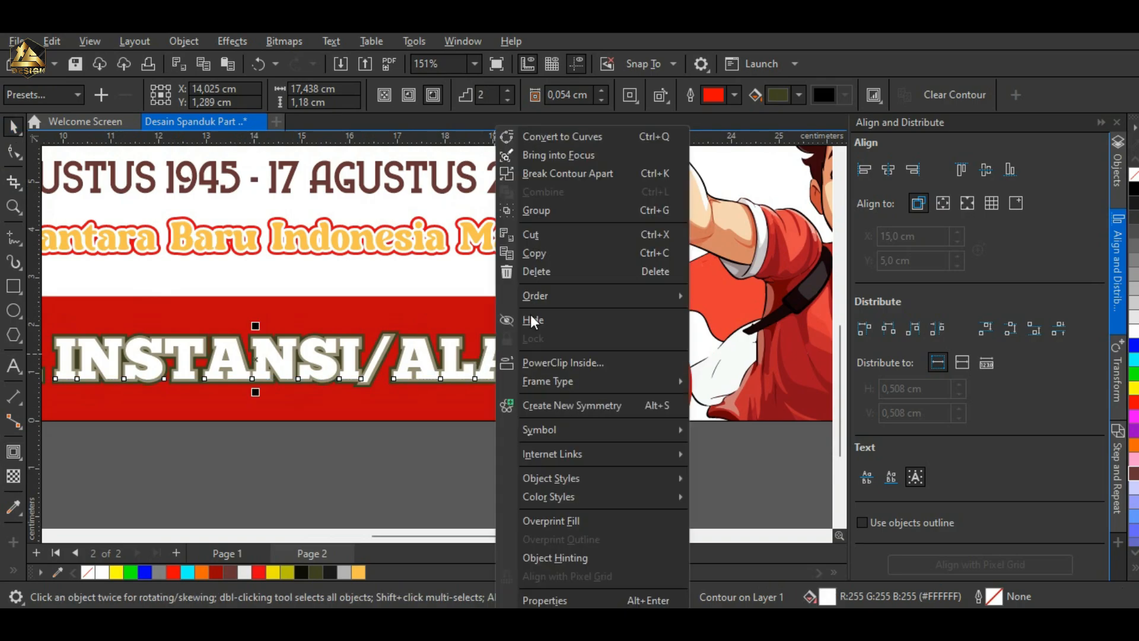
pyautogui.click(553, 174)
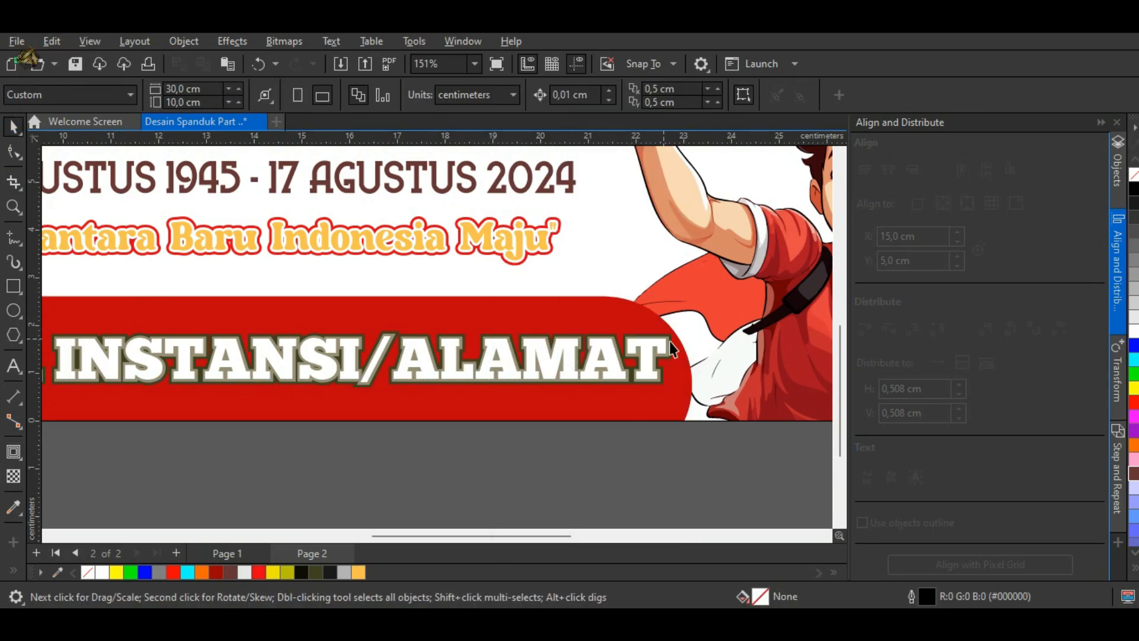
pyautogui.click(644, 95)
pyautogui.click(603, 487)
pyautogui.scroll(4, 541, 343)
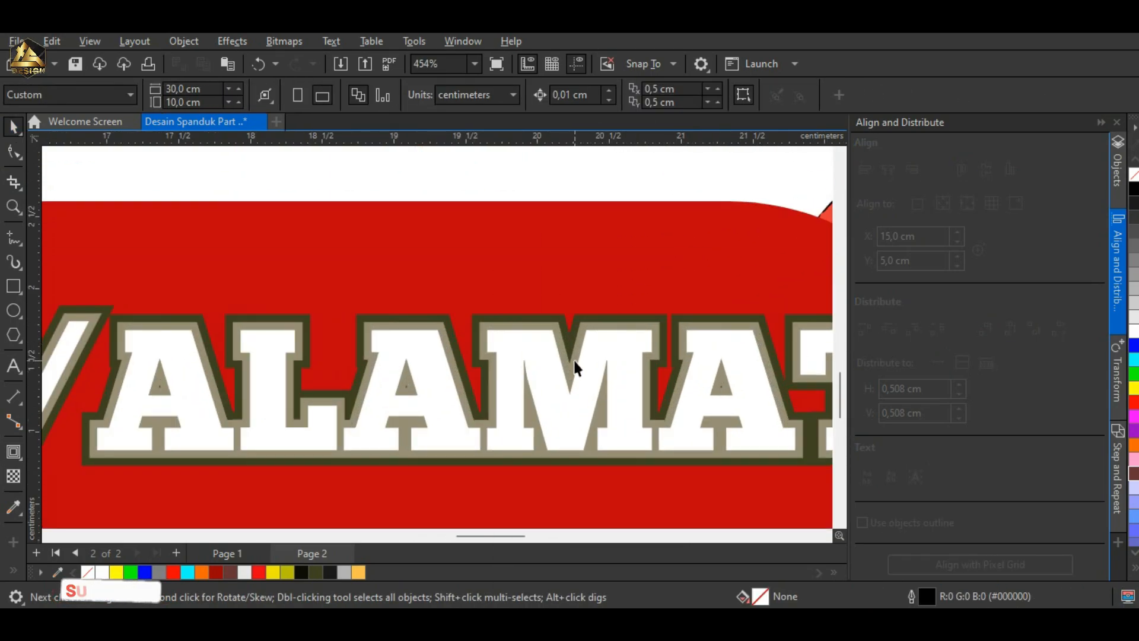
# Step: Fill the inner contour shape of the NAMA INSTANSI/ALAMAT text with yellow
pyautogui.click(574, 363)
pyautogui.click(1135, 390)
pyautogui.scroll(-3, 521, 357)
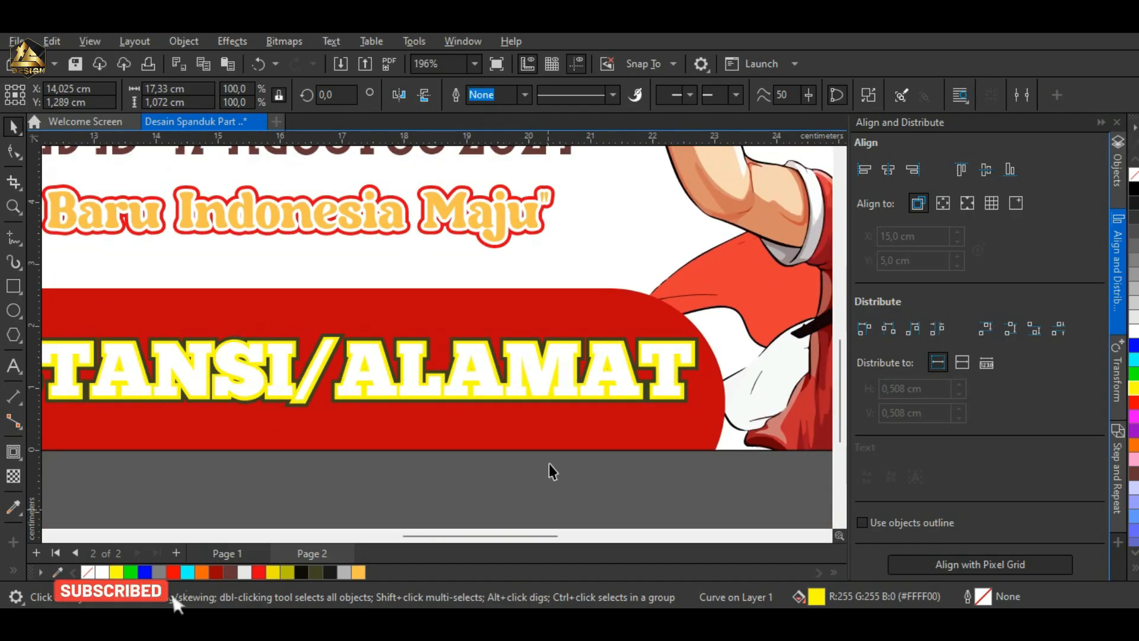
# Step: Apply a horizontal linear fountain fill across the NAMA INSTANSI/ALAMAT text, with red C22 M100 Y100 K0 at its right end
pyautogui.click(527, 383)
pyautogui.scroll(-2, 144, 435)
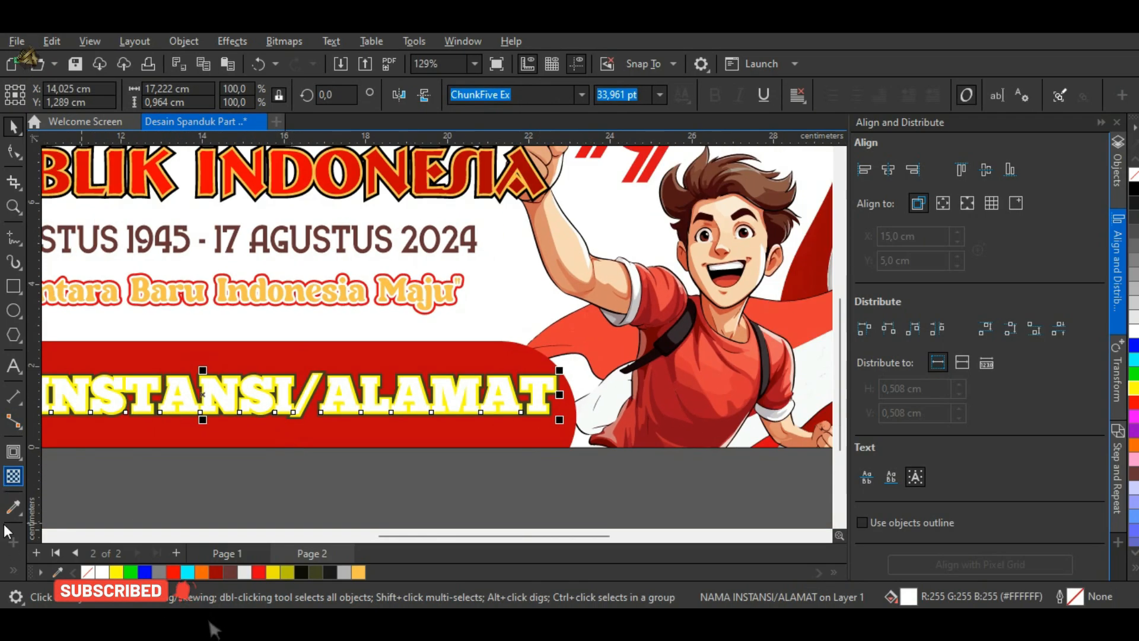
pyautogui.click(12, 569)
pyautogui.click(41, 530)
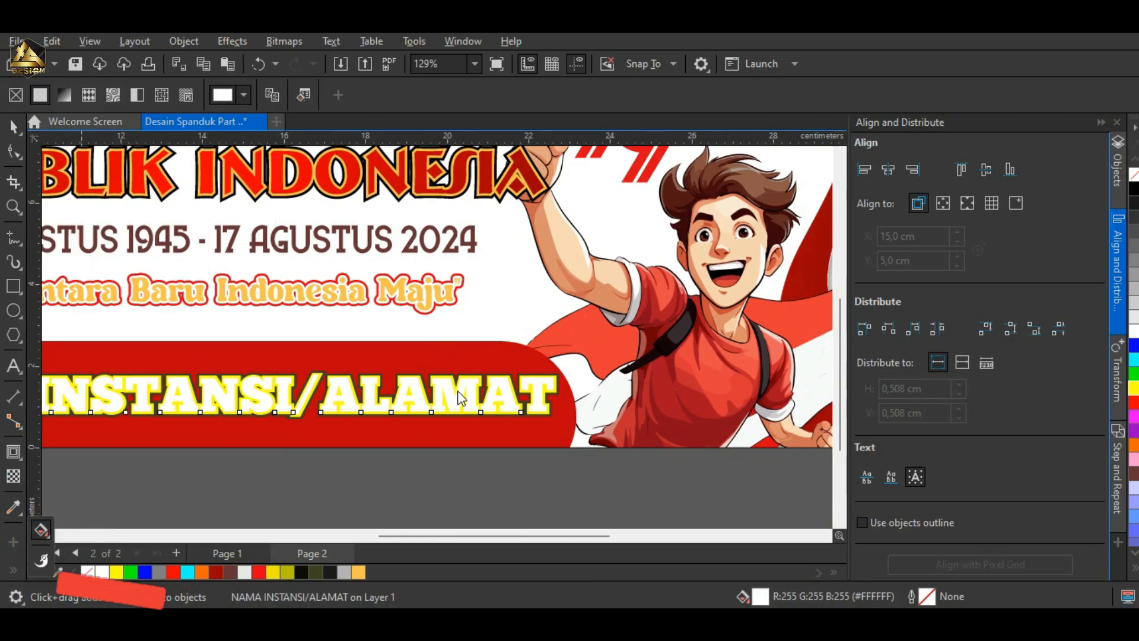
pyautogui.scroll(-2, 461, 398)
pyautogui.scroll(2, 152, 407)
pyautogui.moveTo(149, 393); pyautogui.dragTo(755, 392)
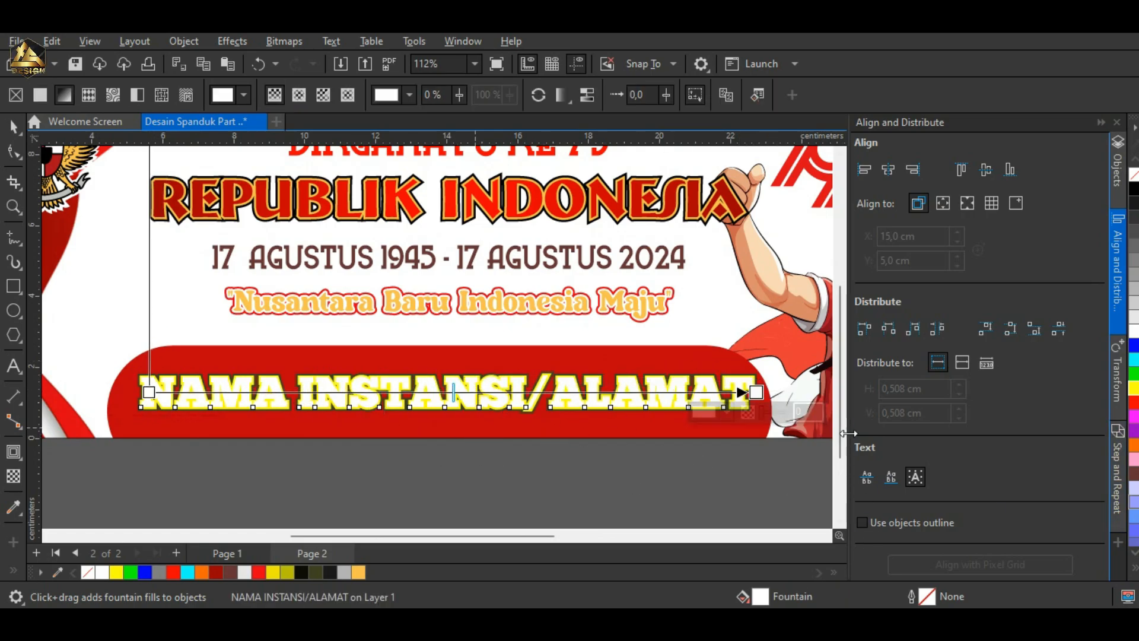
pyautogui.click(728, 411)
pyautogui.click(817, 233)
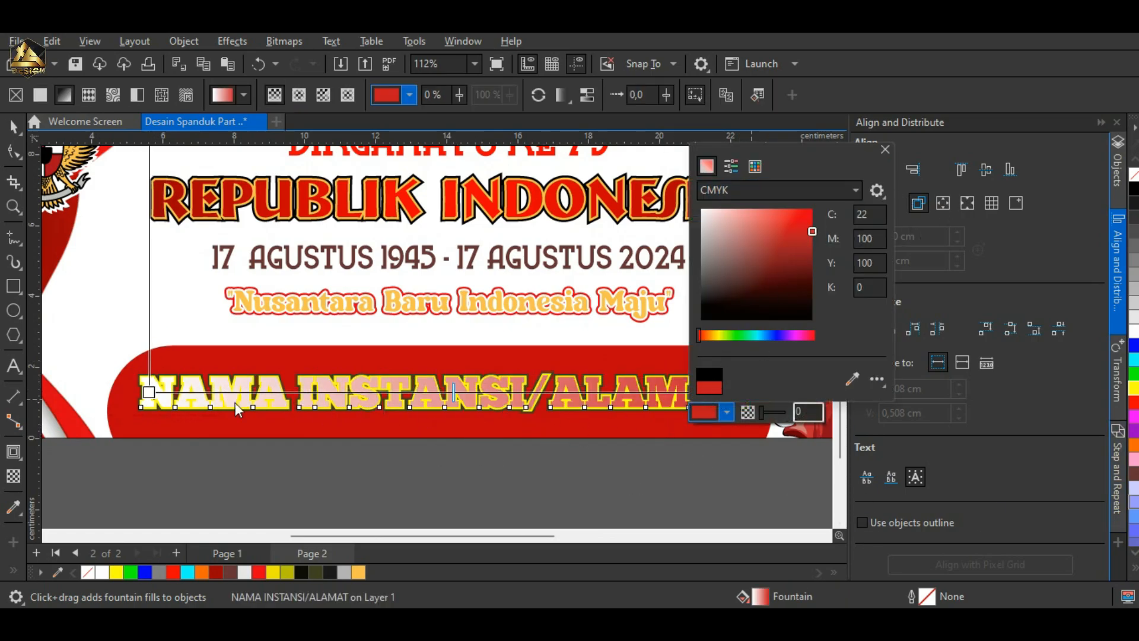
# Step: Change the left end colour of the NAMA INSTANSI/ALAMAT text's fountain fill to dark red
pyautogui.click(149, 392)
pyautogui.click(118, 413)
pyautogui.click(99, 166)
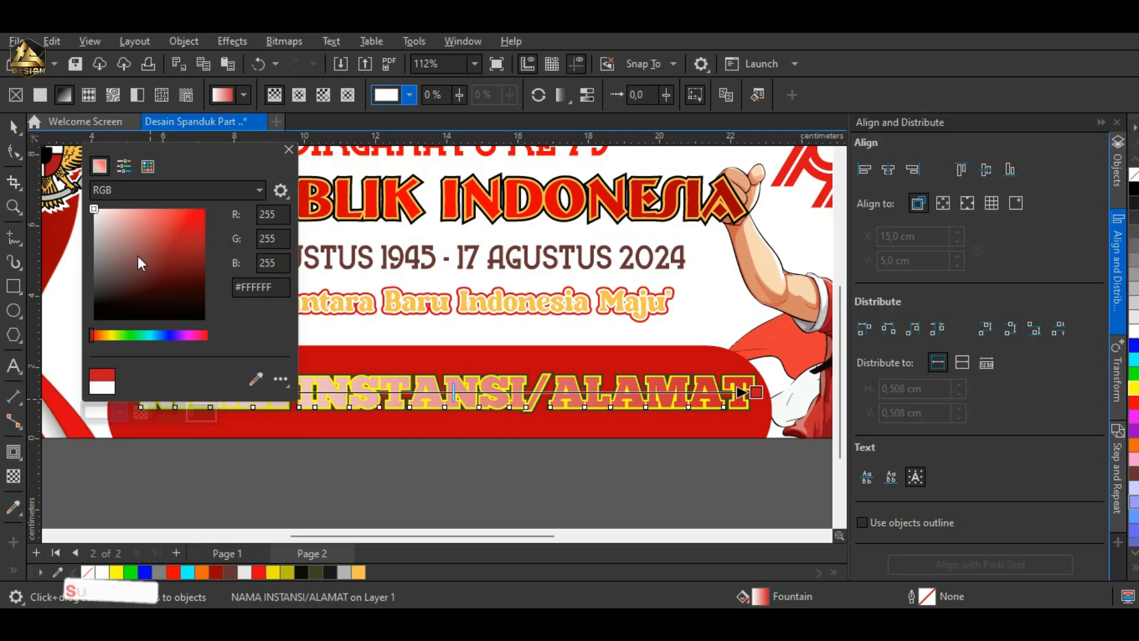
pyautogui.moveTo(137, 255); pyautogui.dragTo(205, 290)
pyautogui.click(446, 490)
pyautogui.press('space')
# Step: Fill the outer contour shape of the NAMA INSTANSI/ALAMAT text with white
pyautogui.scroll(4, 771, 363)
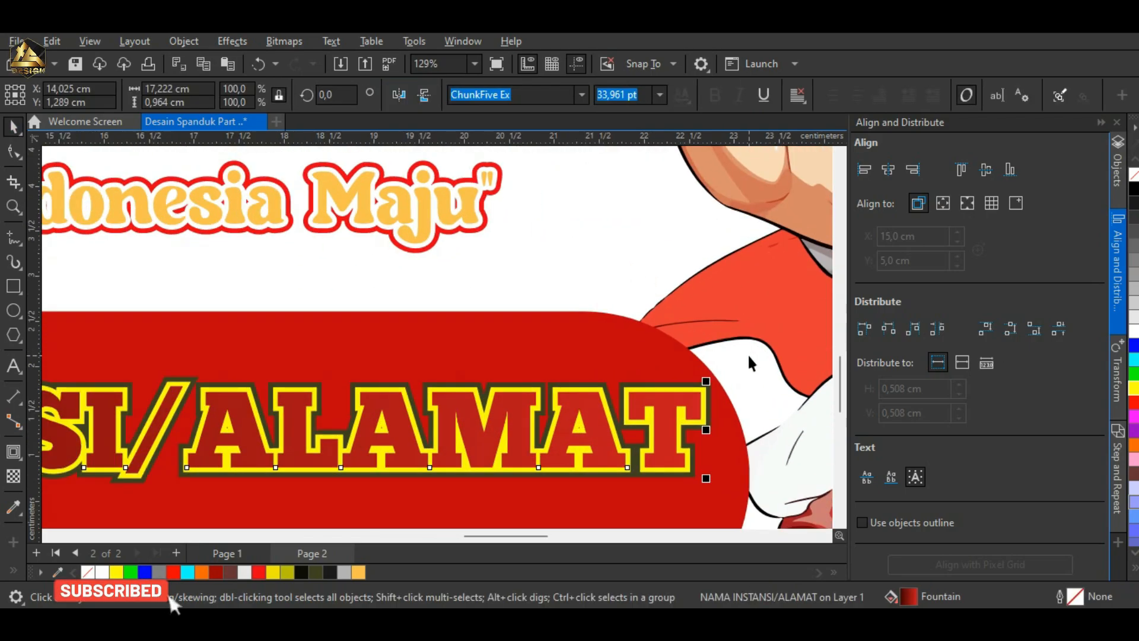
pyautogui.press('Escape')
pyautogui.scroll(-7, 655, 469)
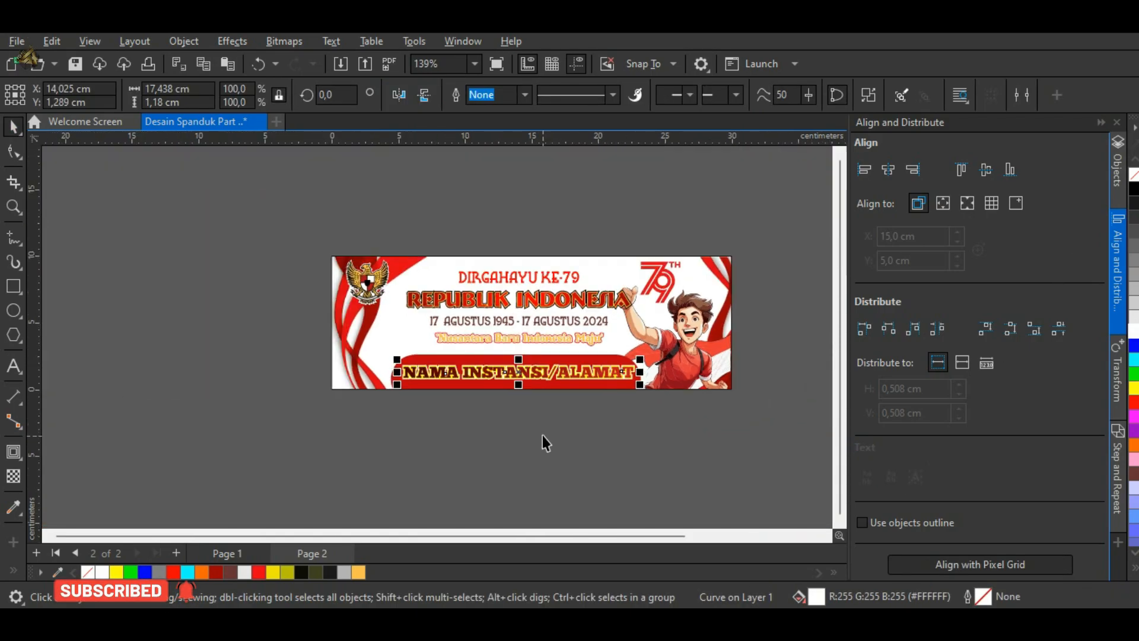
# Step: Group all the objects of the page 2 banner
pyautogui.moveTo(795, 493); pyautogui.dragTo(797, 494)
pyautogui.scroll(2, 798, 356)
pyautogui.scroll(-1, 717, 224)
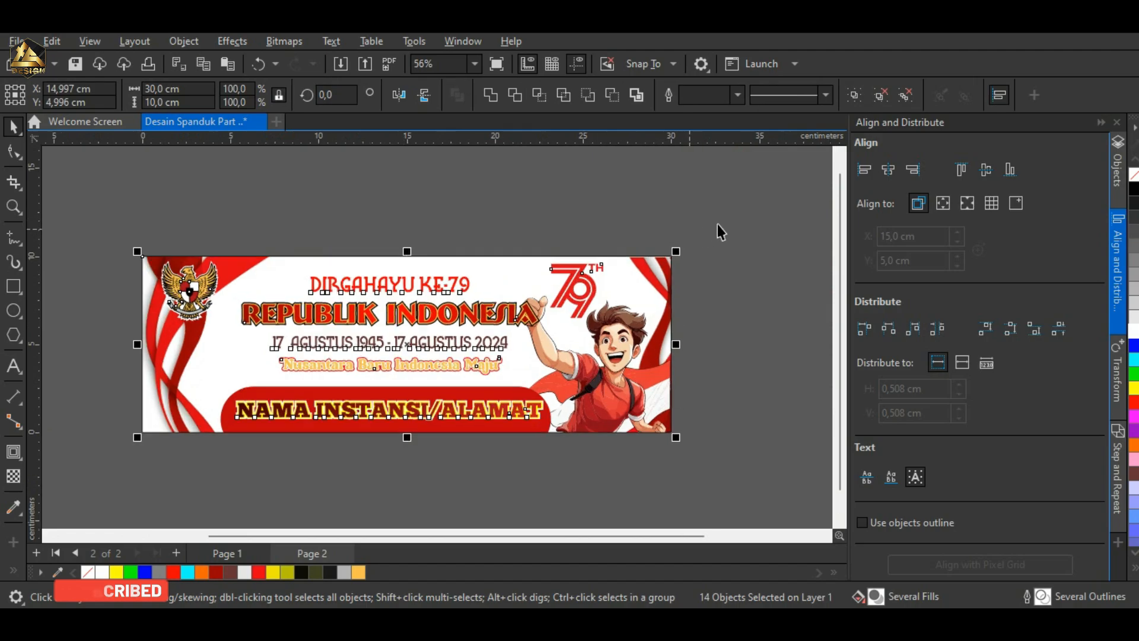
pyautogui.rightClick(363, 358)
pyautogui.click(456, 236)
pyautogui.click(543, 198)
pyautogui.scroll(-1, 587, 311)
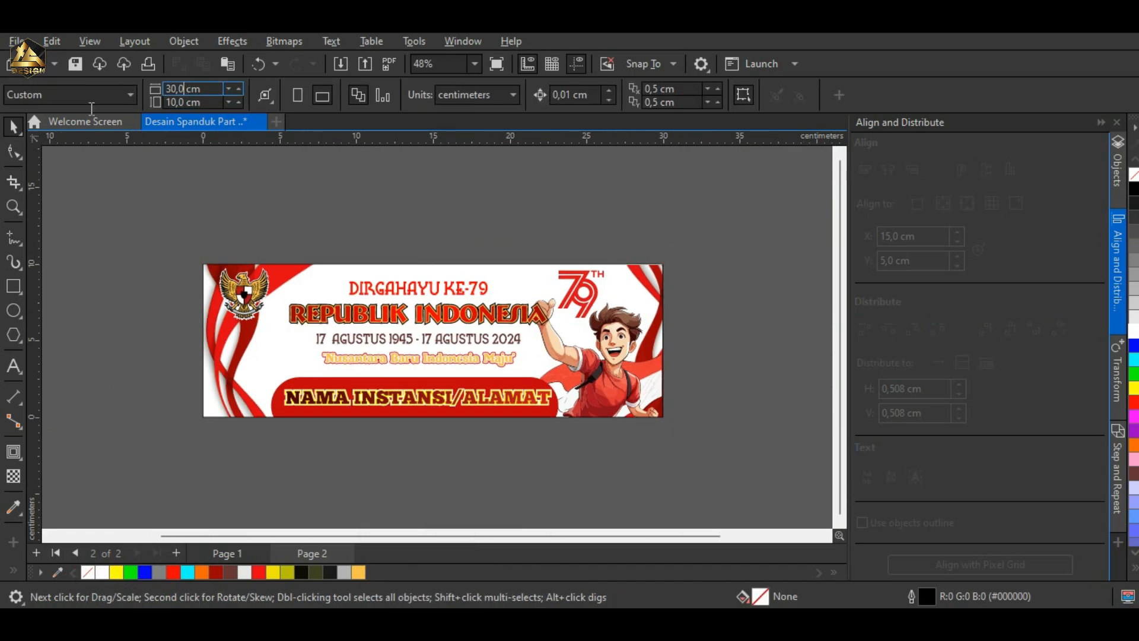
pyautogui.write('0')
pyautogui.press('Return')
pyautogui.hotkey('ctrl', 'z')
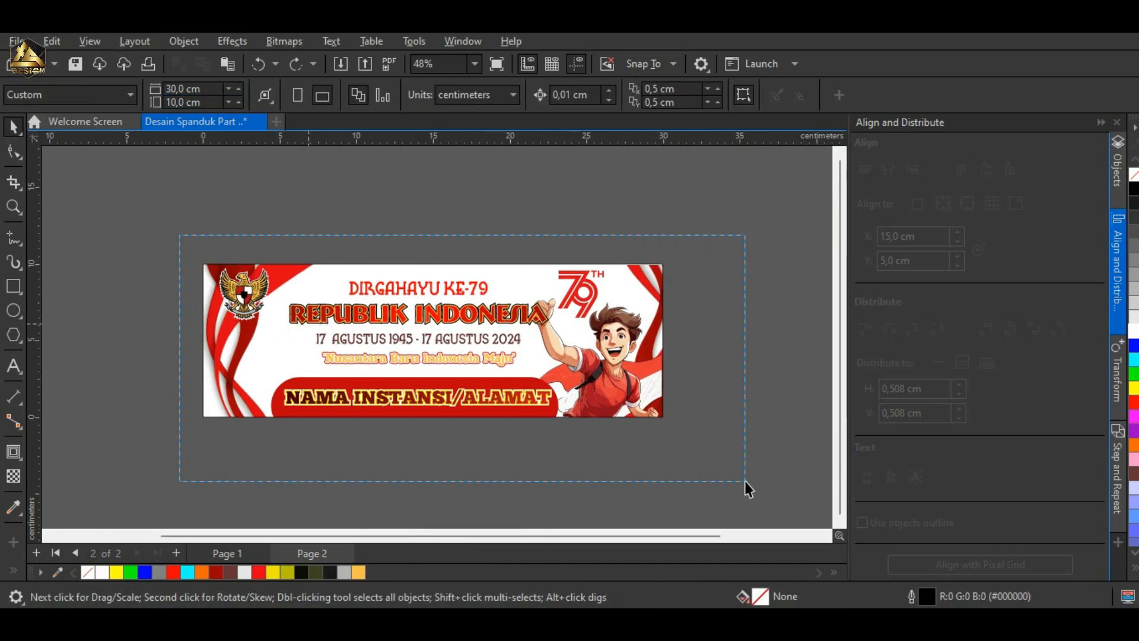
# Step: Scale the grouped page 2 banner proportionally to 300 cm wide and check its artwork up close
pyautogui.moveTo(745, 481); pyautogui.dragTo(745, 482)
pyautogui.press('Return')
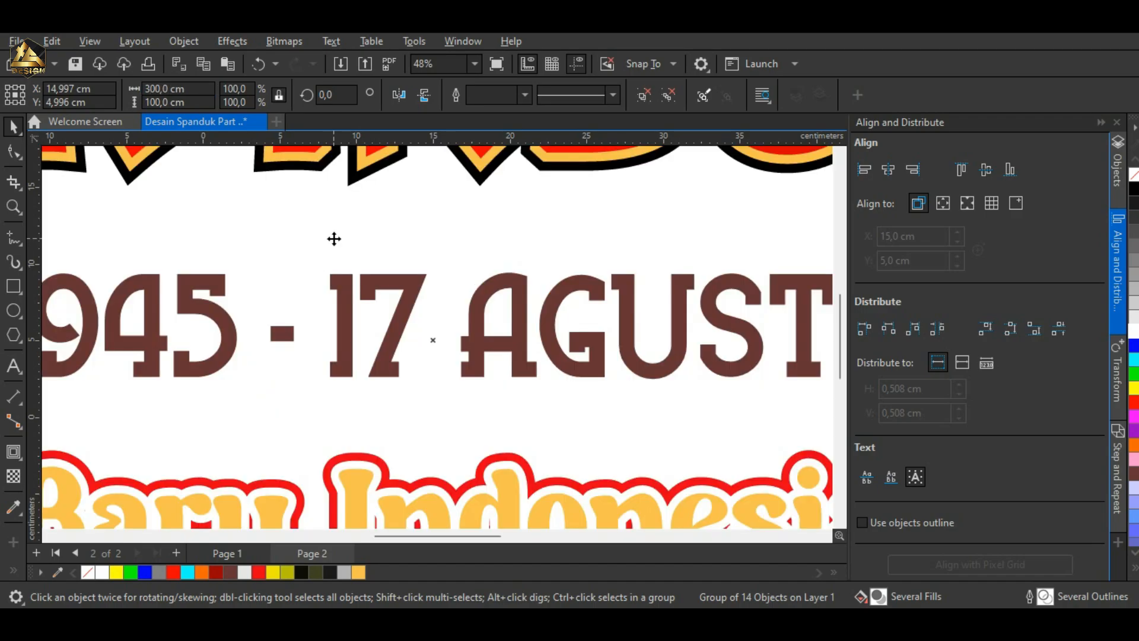
pyautogui.scroll(-5, 468, 295)
pyautogui.scroll(2, 167, 267)
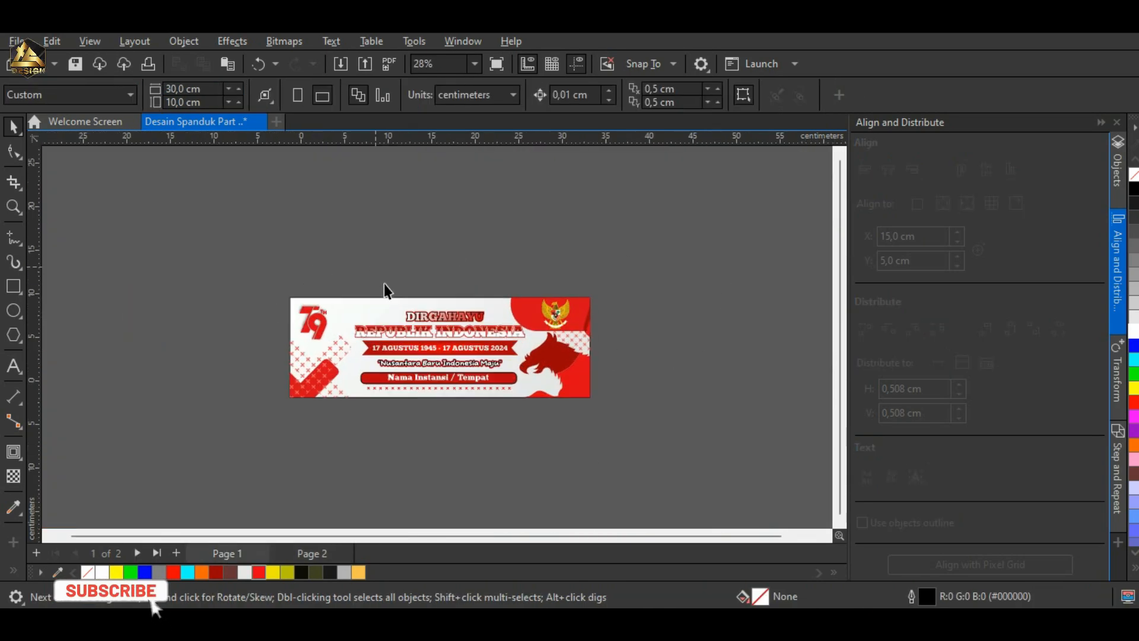
pyautogui.scroll(1, 383, 283)
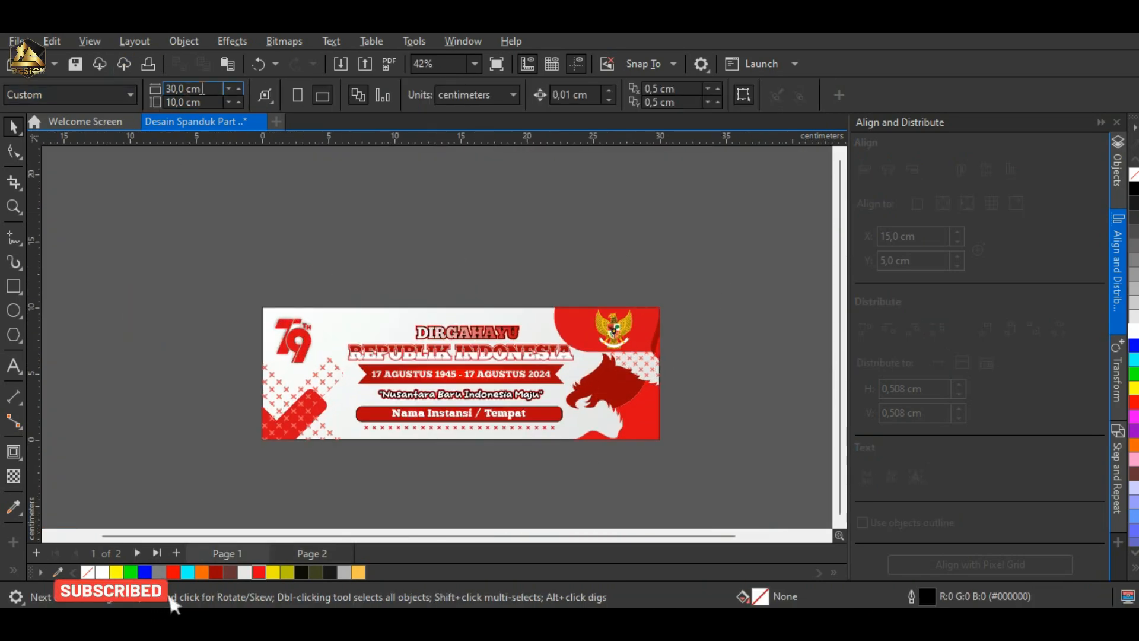
# Step: Group all the objects of the page 1 banner and scale the group proportionally to 300 cm wide
pyautogui.moveTo(186, 215); pyautogui.dragTo(775, 547)
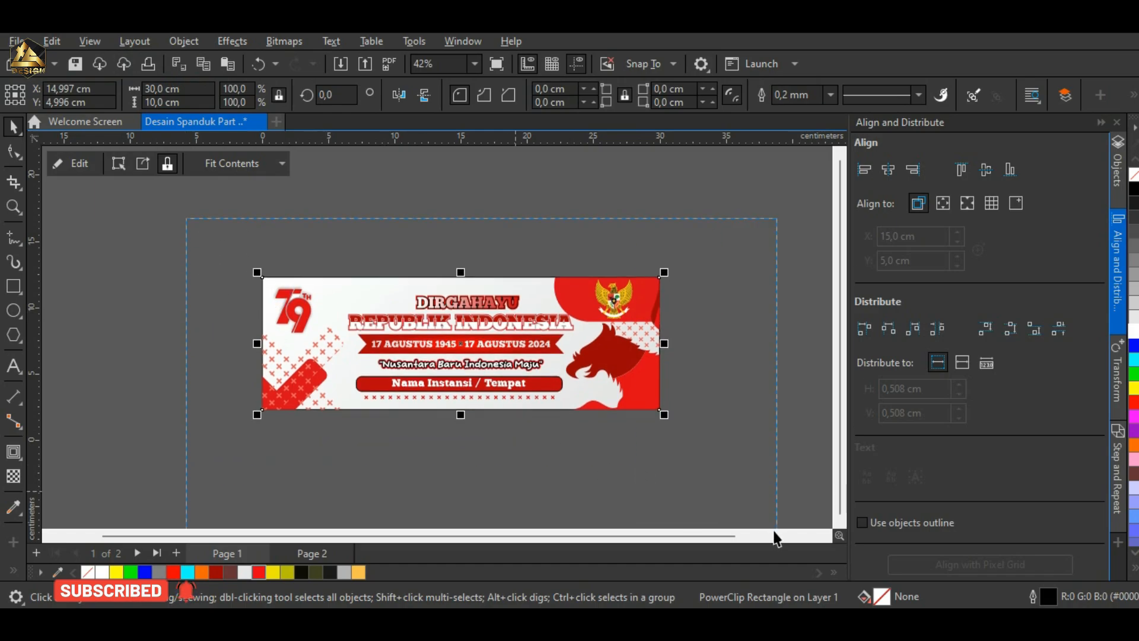
pyautogui.rightClick(573, 355)
pyautogui.click(691, 241)
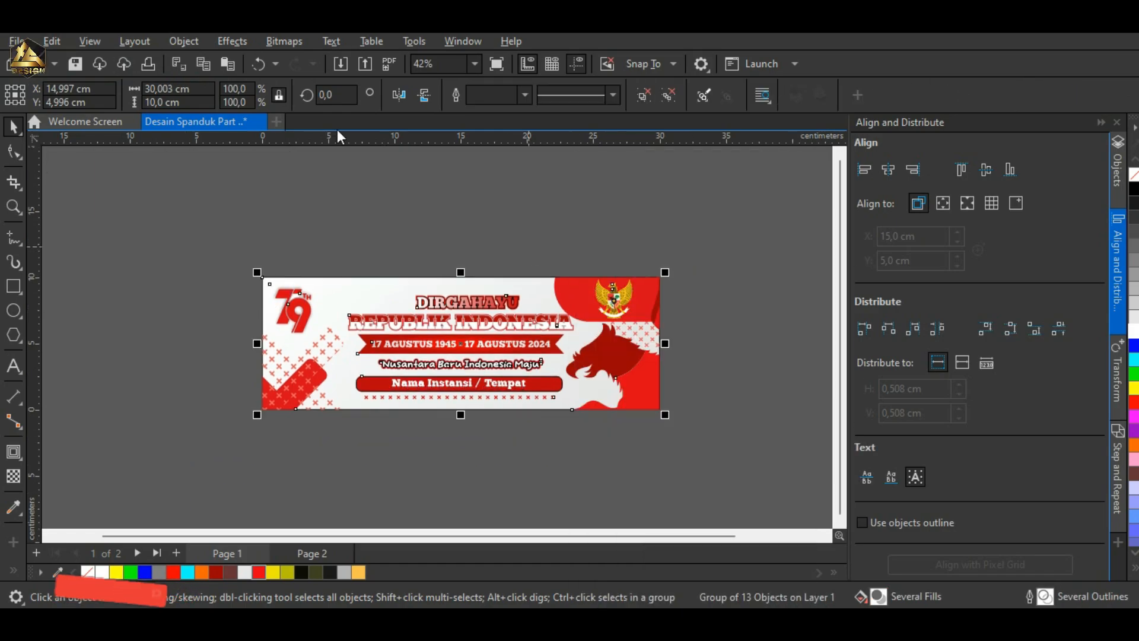
pyautogui.press('Return')
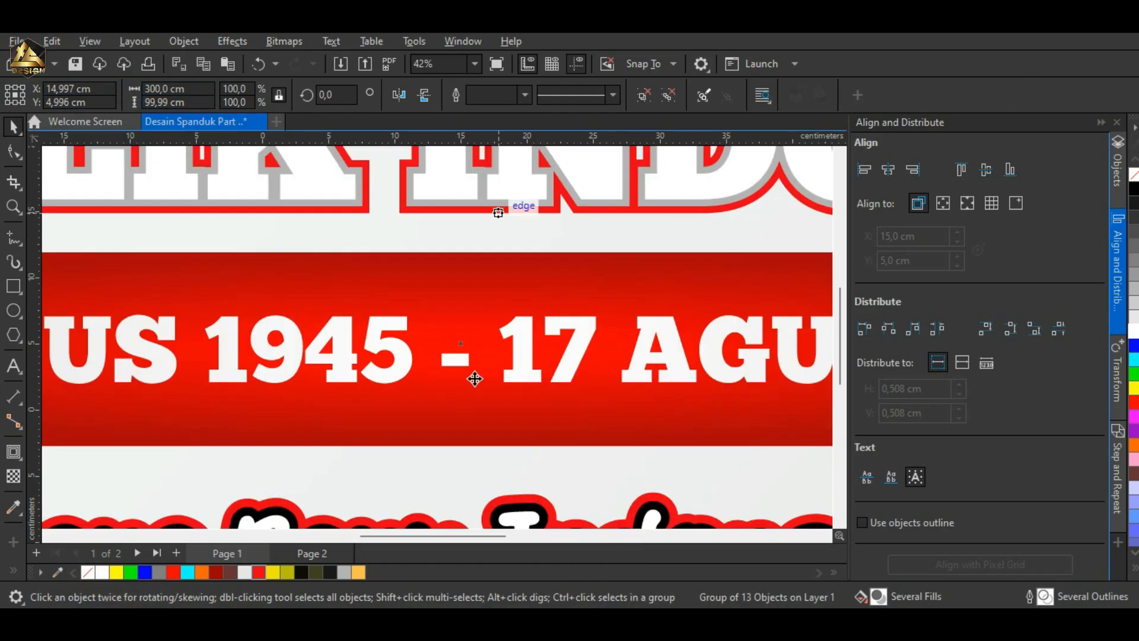
pyautogui.scroll(-5, 476, 378)
pyautogui.scroll(2, 681, 420)
pyautogui.scroll(-2, 628, 368)
# Step: Ungroup the enlarged page 1 banner
pyautogui.click(637, 248)
pyautogui.click(95, 493)
pyautogui.click(96, 392)
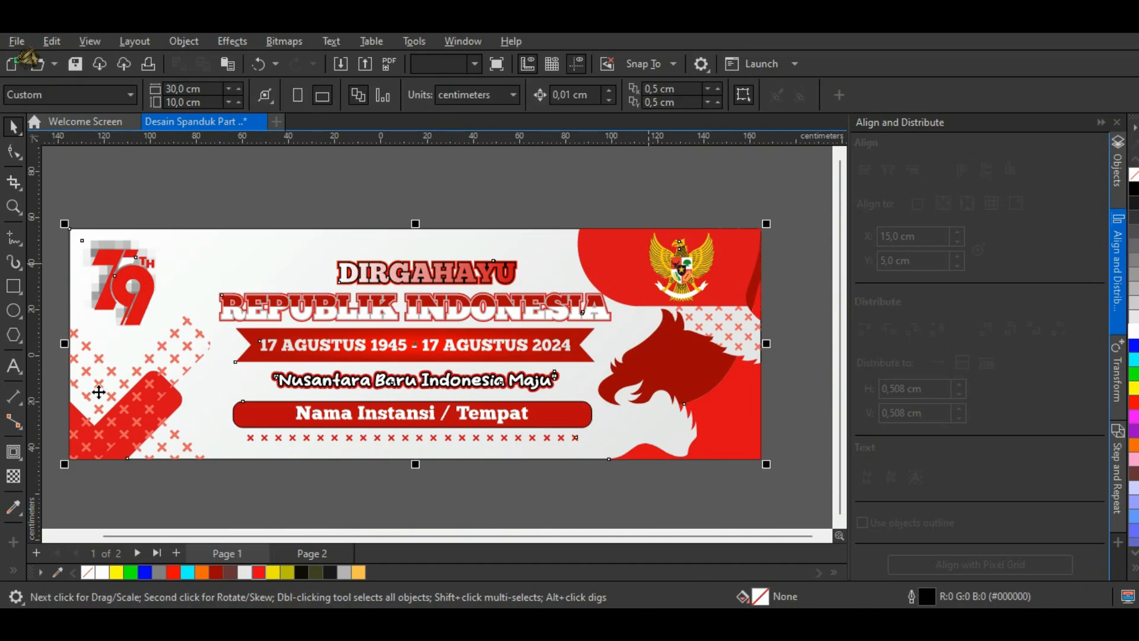
pyautogui.scroll(-1, 392, 279)
pyautogui.rightClick(219, 285)
pyautogui.click(332, 169)
pyautogui.click(343, 175)
pyautogui.scroll(8, 198, 270)
pyautogui.click(203, 259)
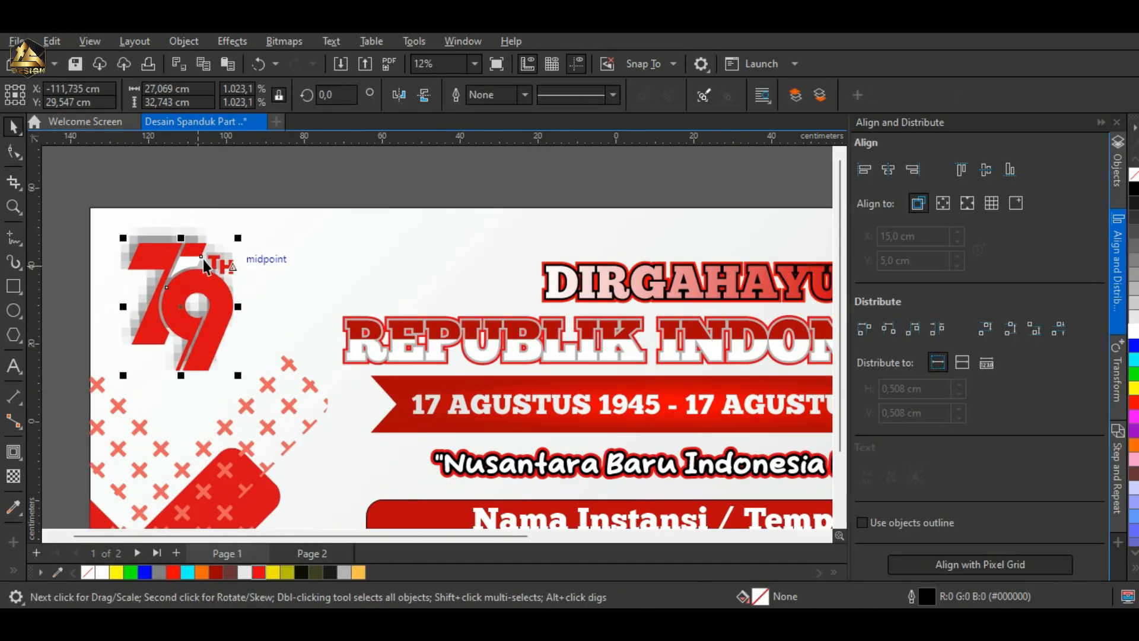
pyautogui.scroll(-1, 207, 297)
pyautogui.rightClick(215, 299)
pyautogui.click(519, 141)
pyautogui.click(184, 41)
pyautogui.click(730, 249)
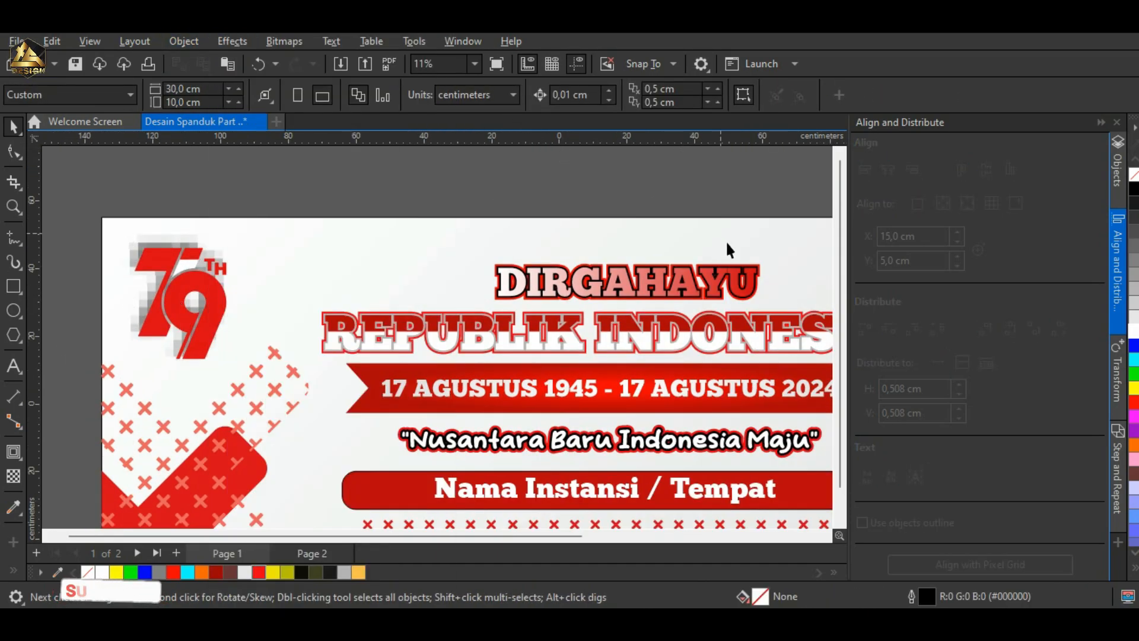
# Step: Break the drop shadow apart from the 79th anniversary logo group and delete the separated shadow
pyautogui.click(194, 302)
pyautogui.click(869, 415)
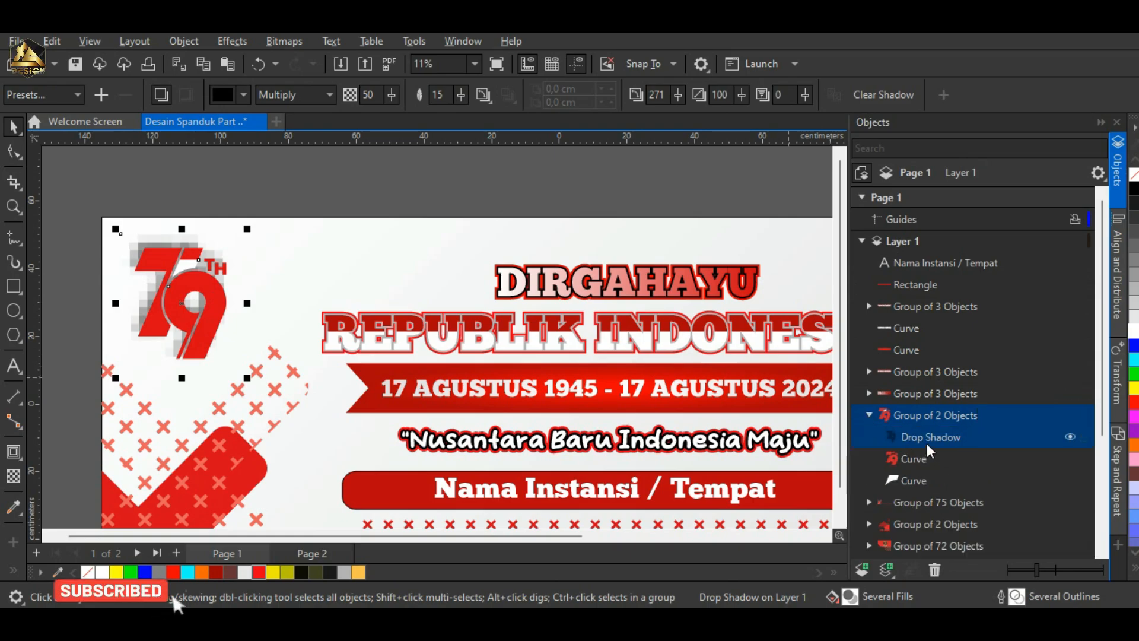
pyautogui.rightClick(928, 440)
pyautogui.click(1009, 217)
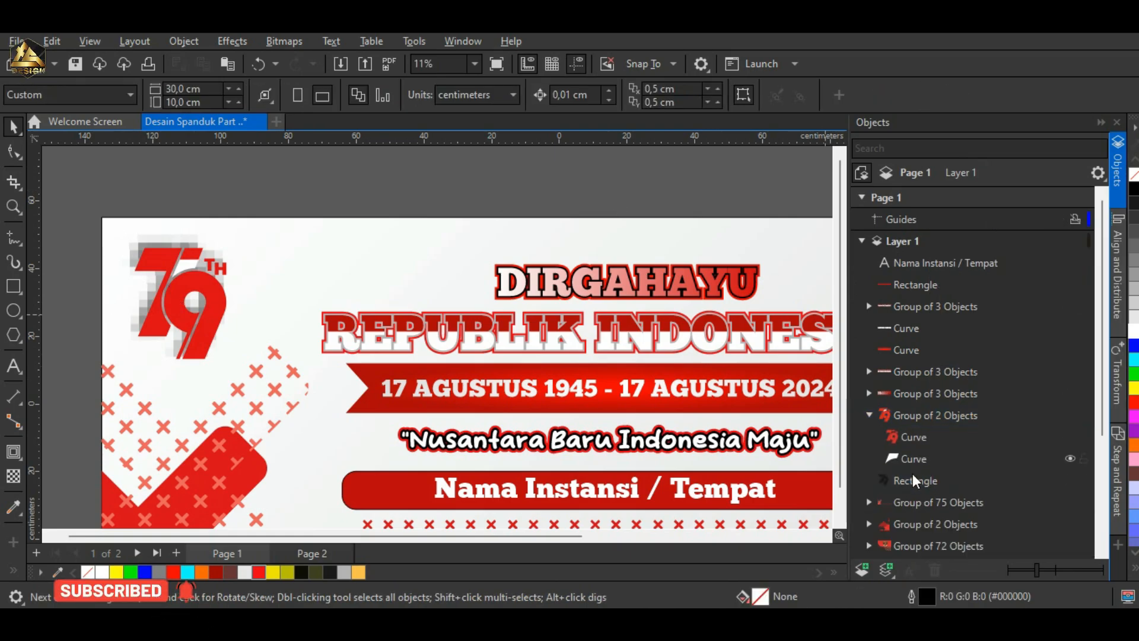
pyautogui.press('Delete')
pyautogui.scroll(-2, 136, 240)
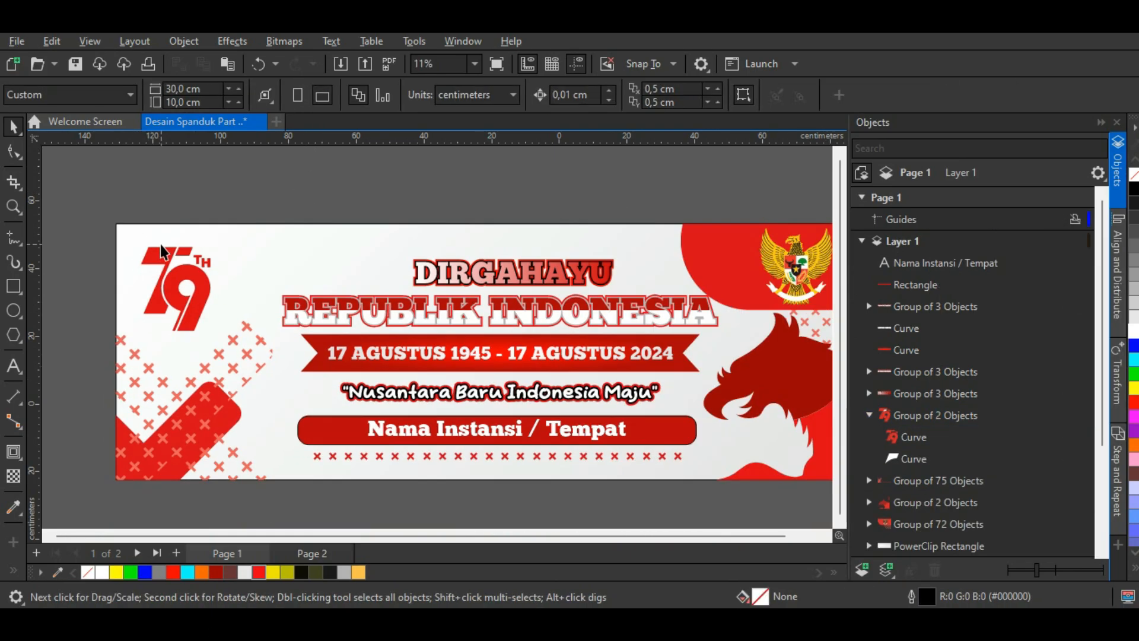
pyautogui.click(555, 516)
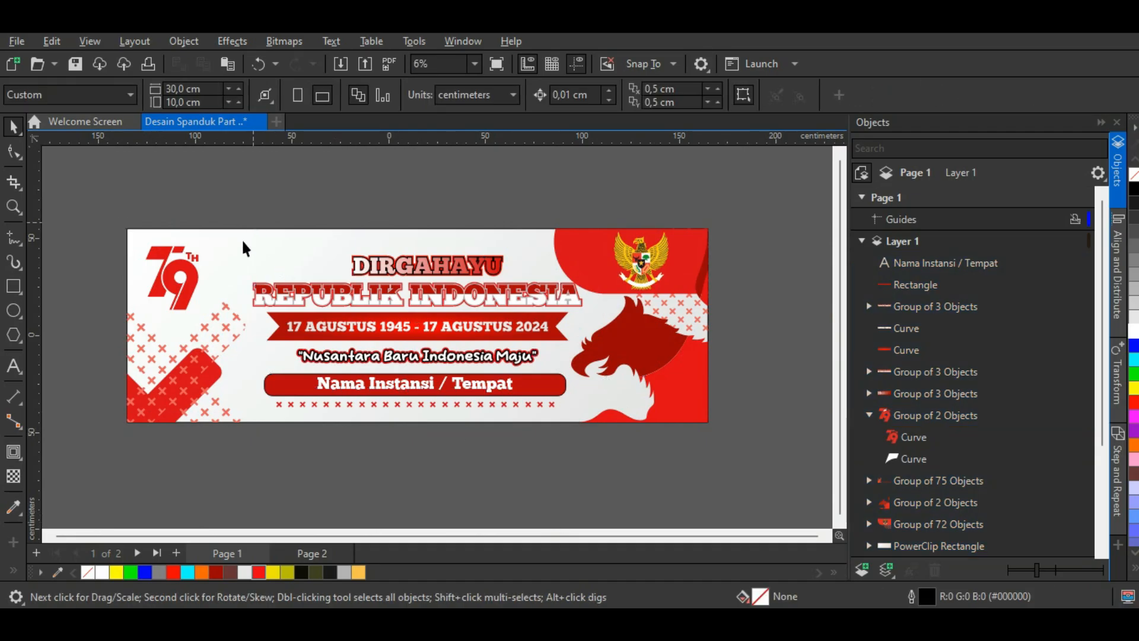